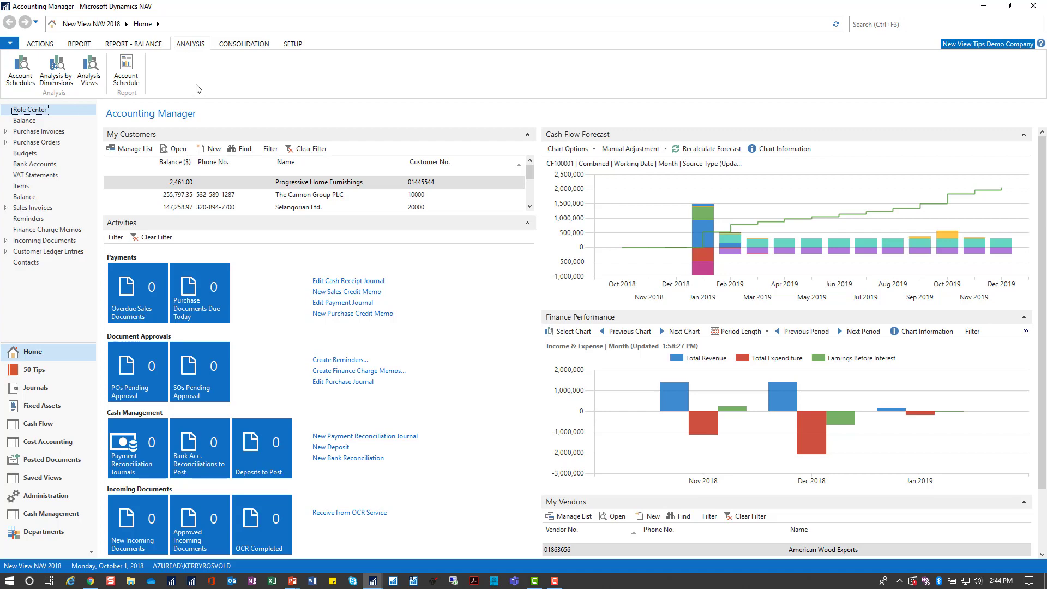
Step: Open the overview of the EX H basic income statement account schedule and maximize its window
{"action": "left_click", "coordinate": [21, 71]}
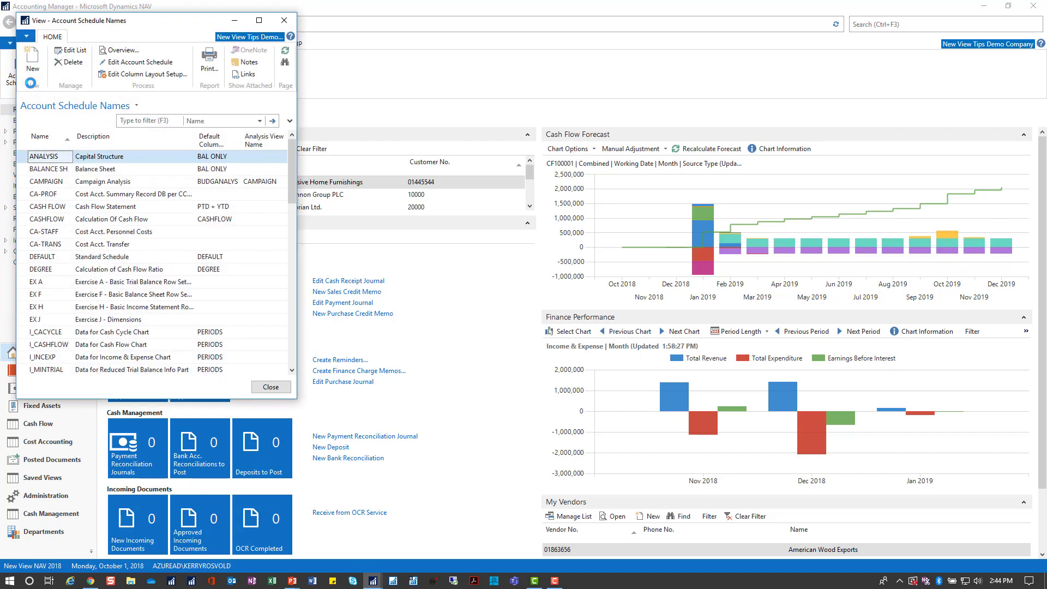
{"action": "left_click", "coordinate": [158, 307]}
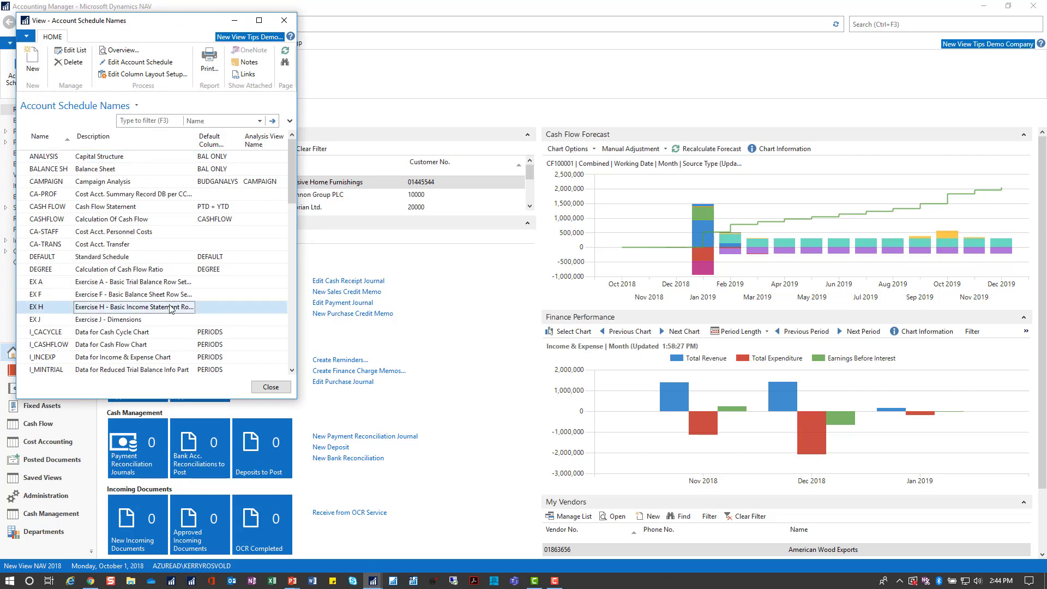
{"action": "left_click", "coordinate": [115, 51]}
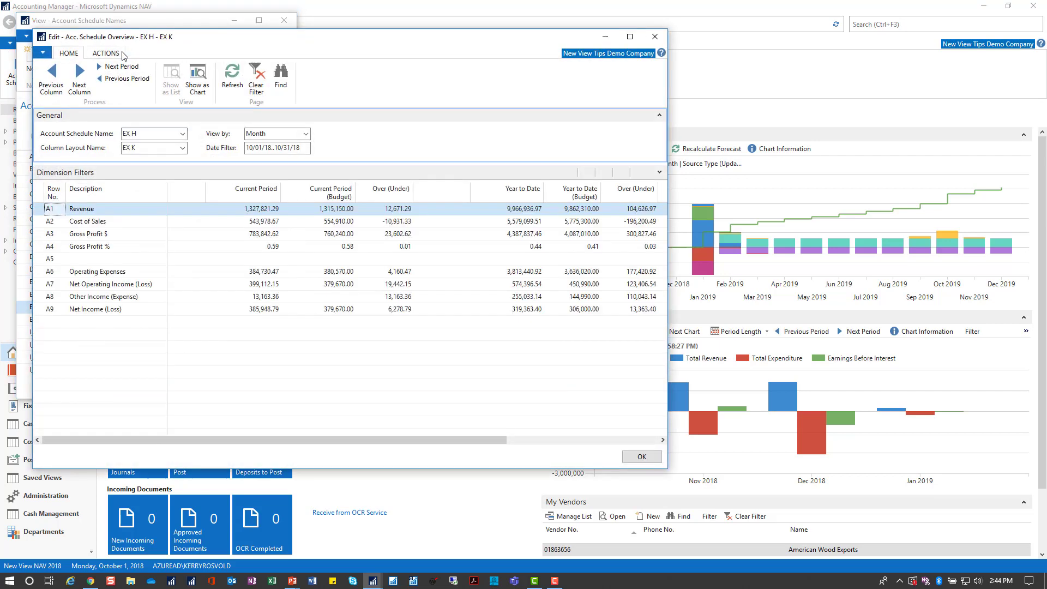
{"action": "left_click", "coordinate": [630, 36]}
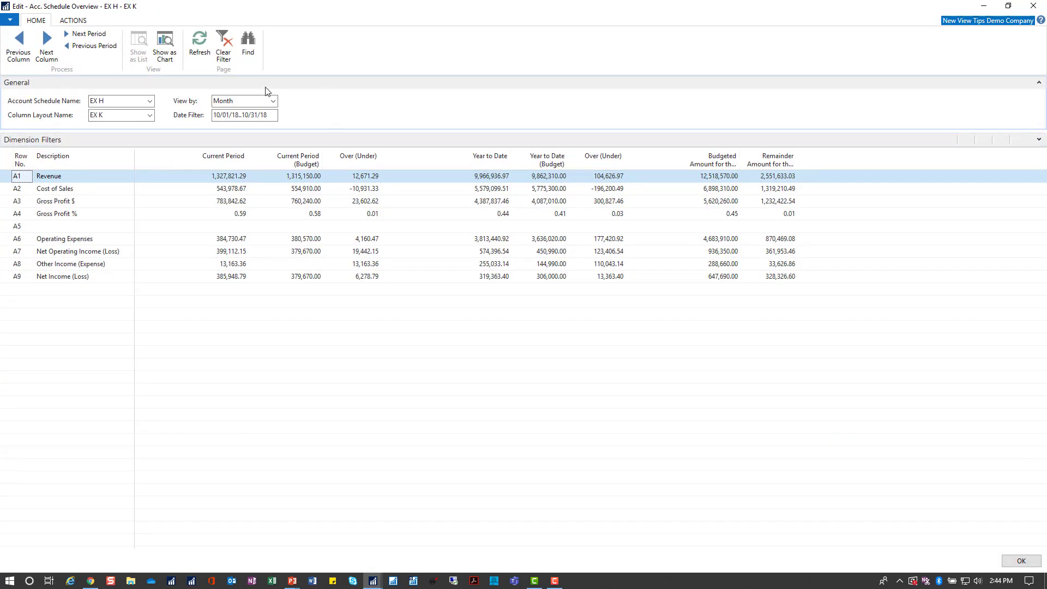
Step: Export the EX H schedule to a new Excel workbook, view the workbook, and close it without saving
{"action": "left_click", "coordinate": [74, 21]}
{"action": "left_click", "coordinate": [176, 61]}
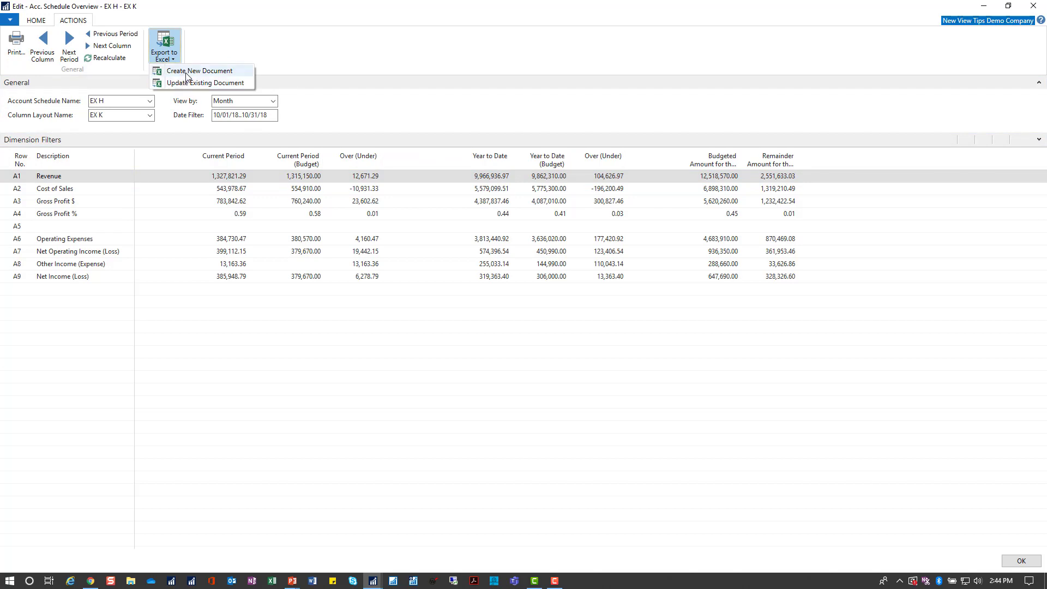
{"action": "left_click", "coordinate": [186, 75]}
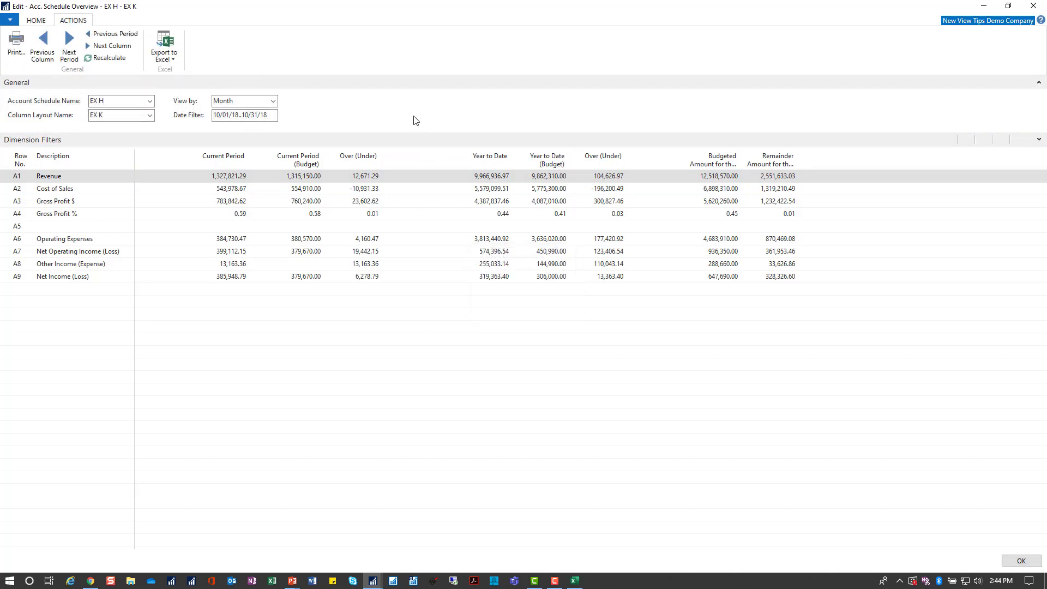
{"action": "left_click", "coordinate": [575, 582]}
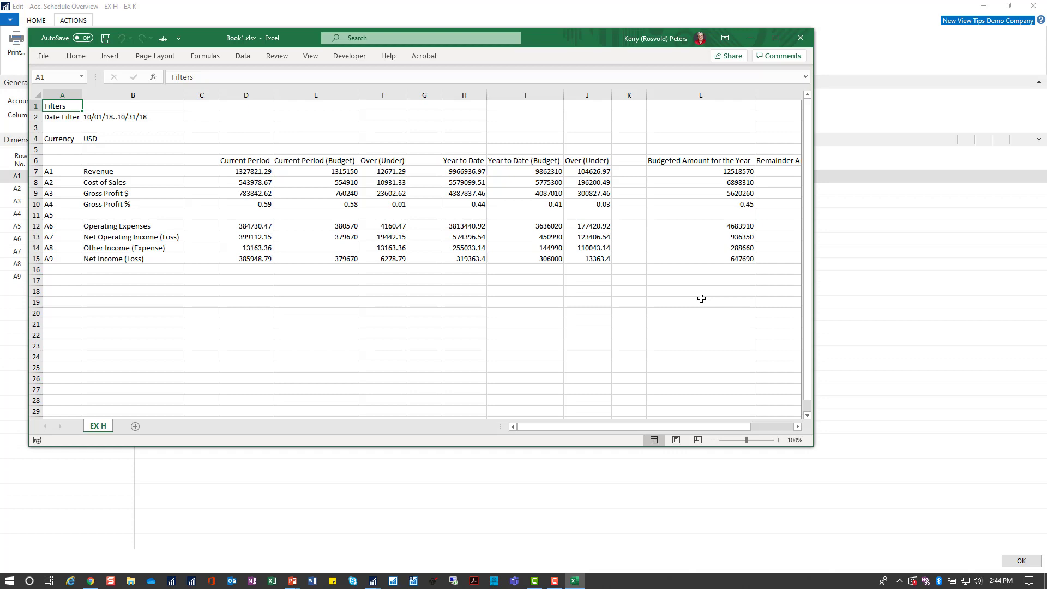
{"action": "key", "text": "alt+F4"}
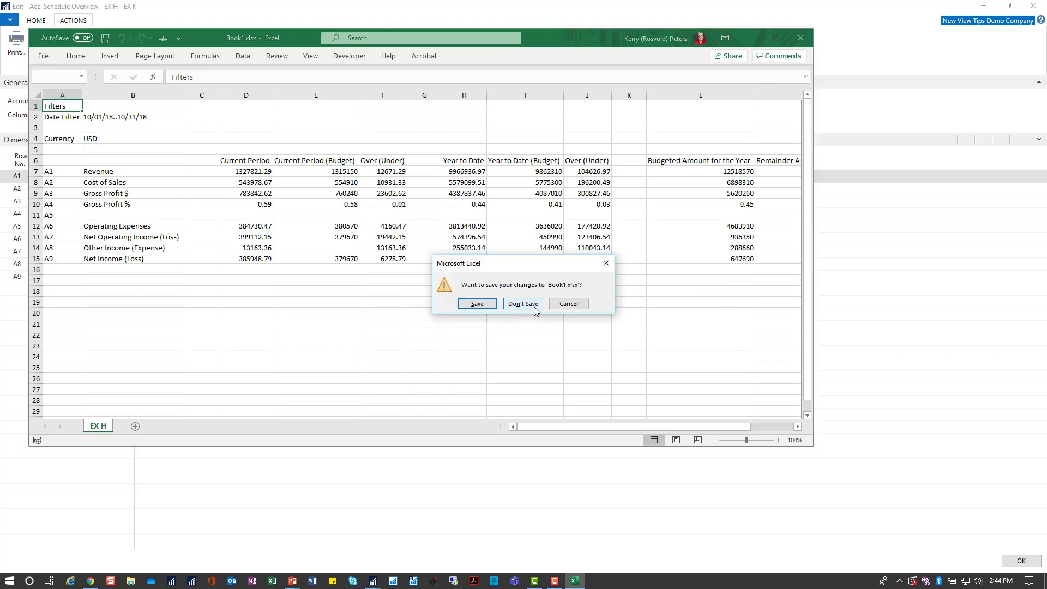
{"action": "left_click", "coordinate": [534, 306]}
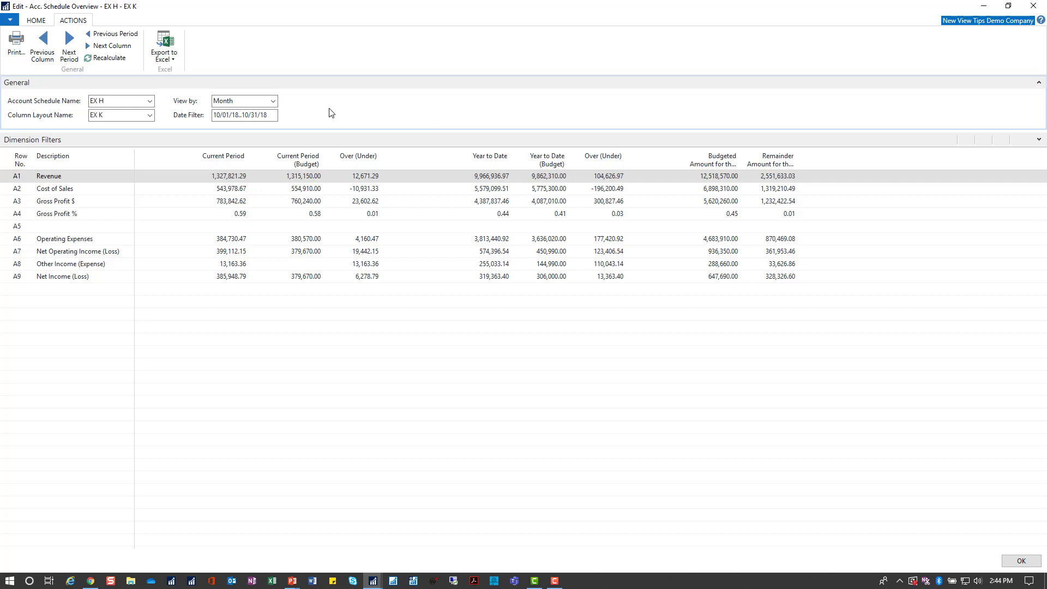
Step: Export the October 2018 schedule into the data sheet of the existing workbook AS Export to Excel Demo.xlsx, overwriting the file
{"action": "left_click", "coordinate": [163, 61]}
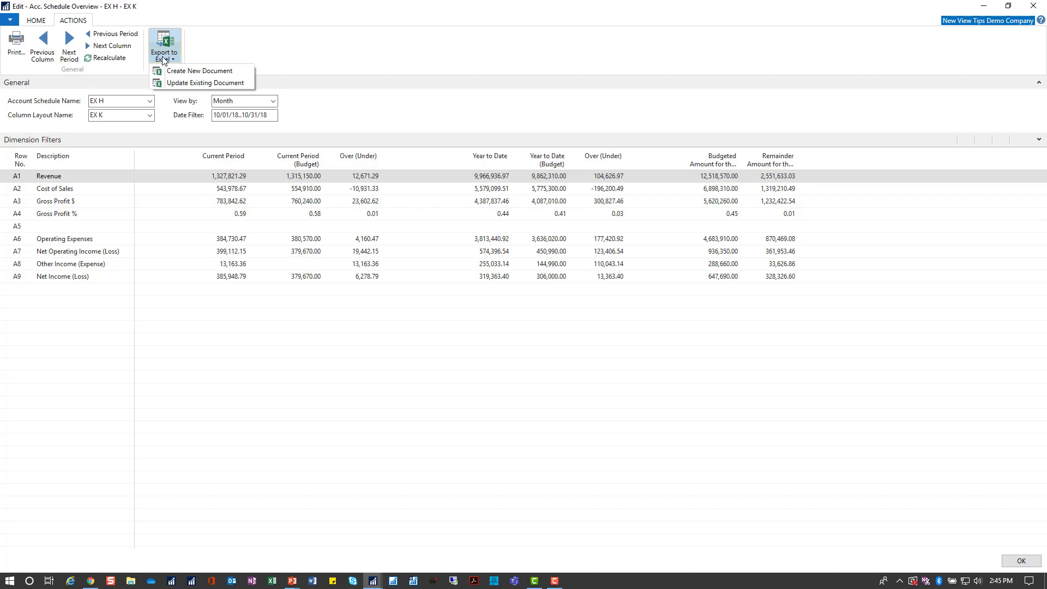
{"action": "left_click", "coordinate": [183, 84]}
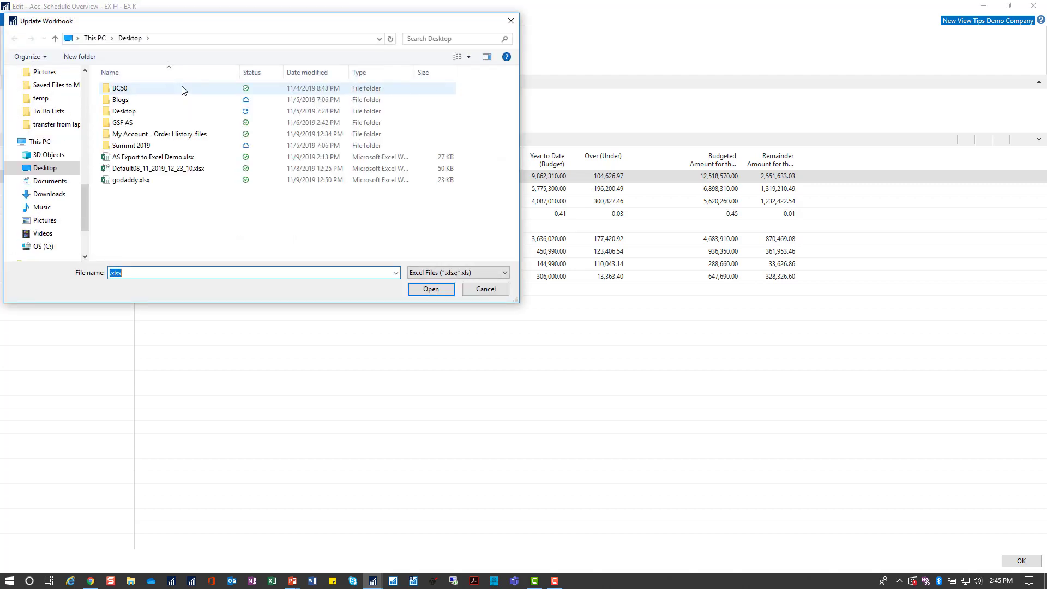
{"action": "left_click", "coordinate": [162, 158]}
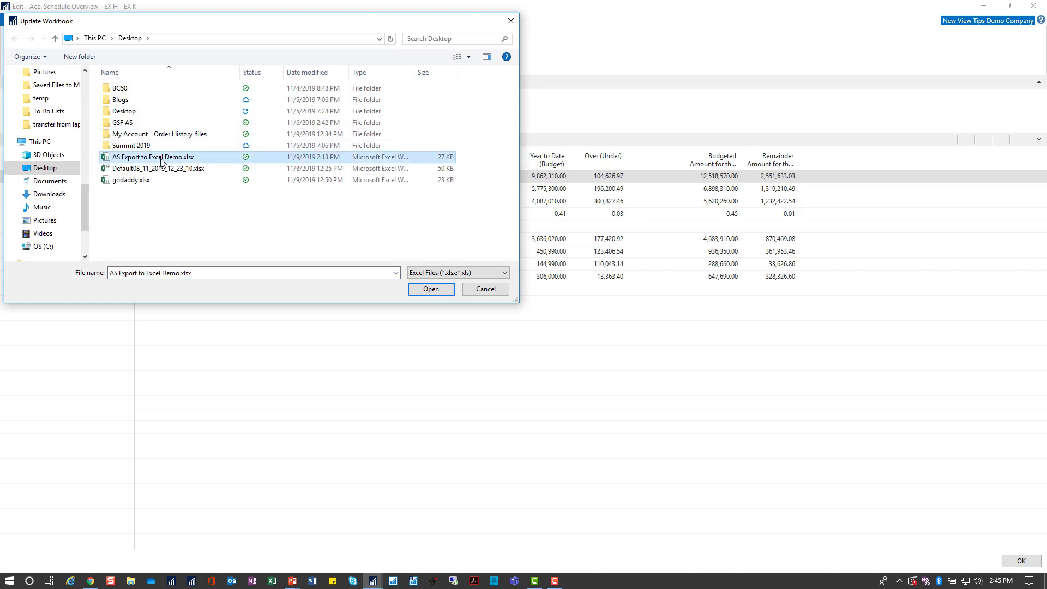
{"action": "left_click", "coordinate": [428, 290]}
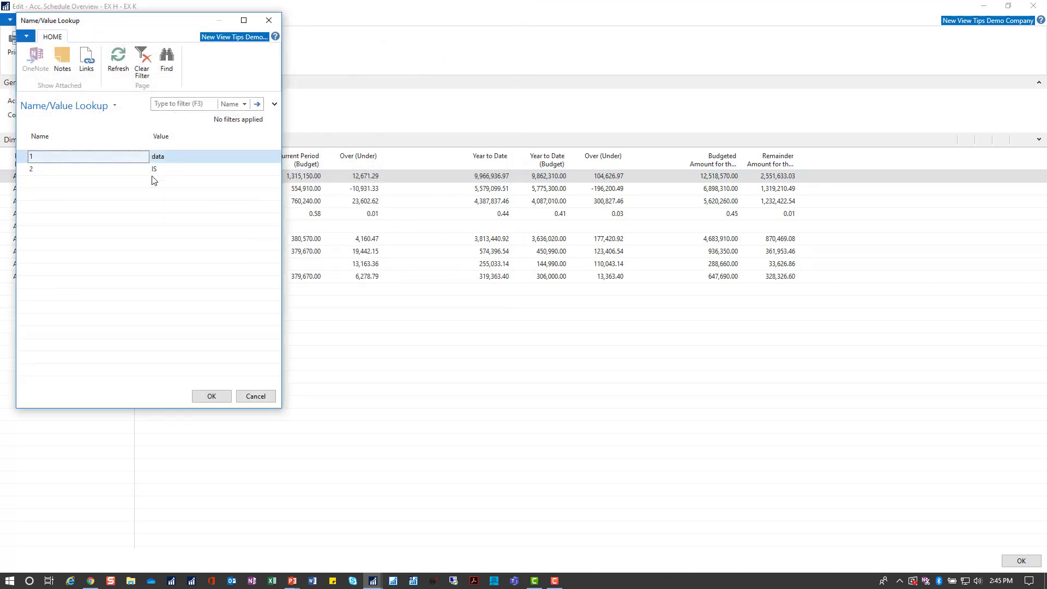
{"action": "left_click", "coordinate": [211, 396]}
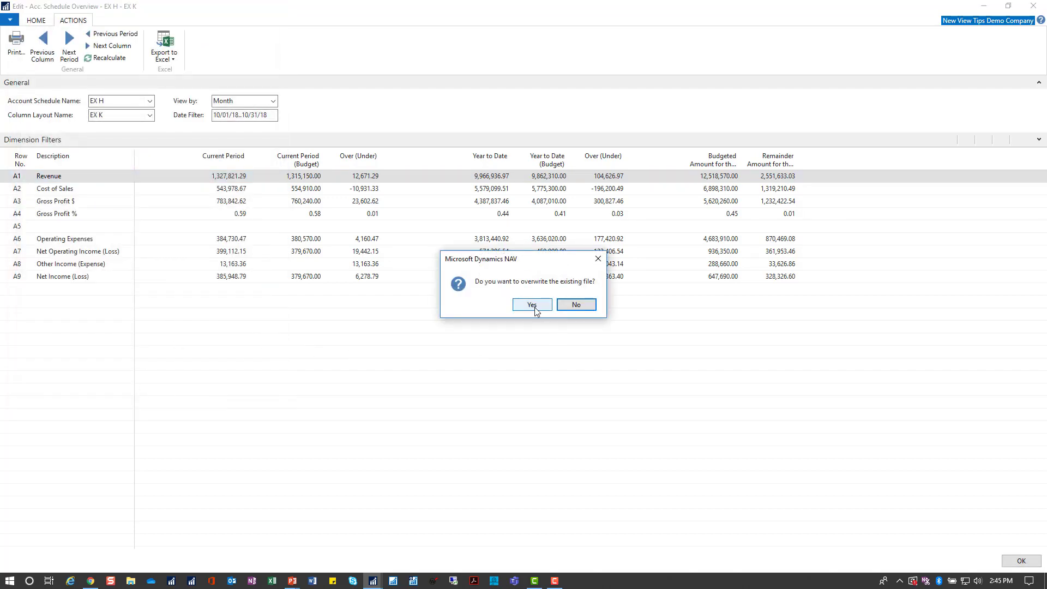
{"action": "left_click", "coordinate": [534, 306]}
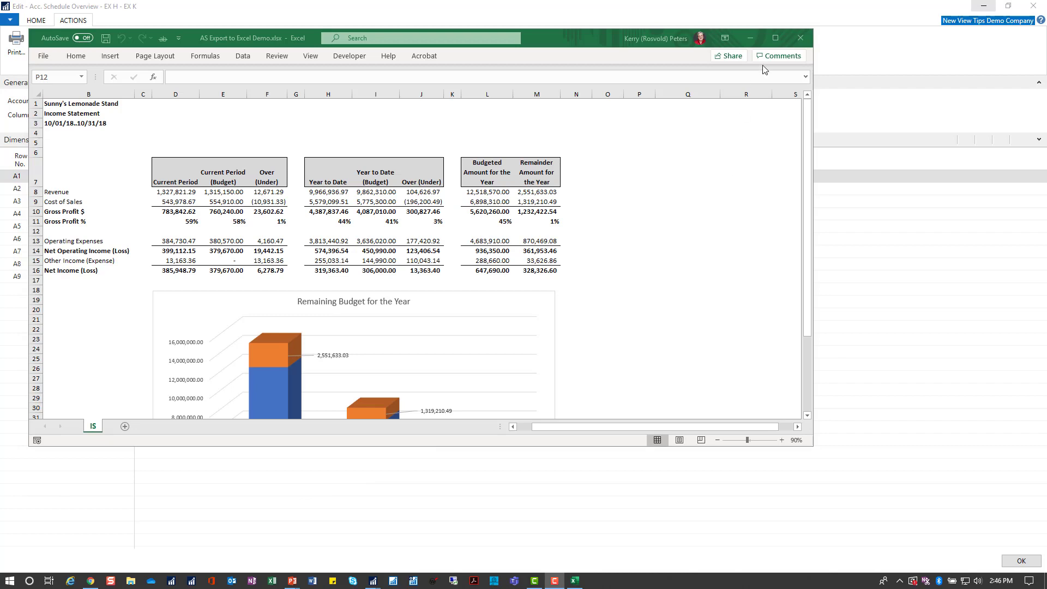
Step: Review the October income statement and chart in the maximized workbook, and close it with its changes saved
{"action": "left_click", "coordinate": [775, 38]}
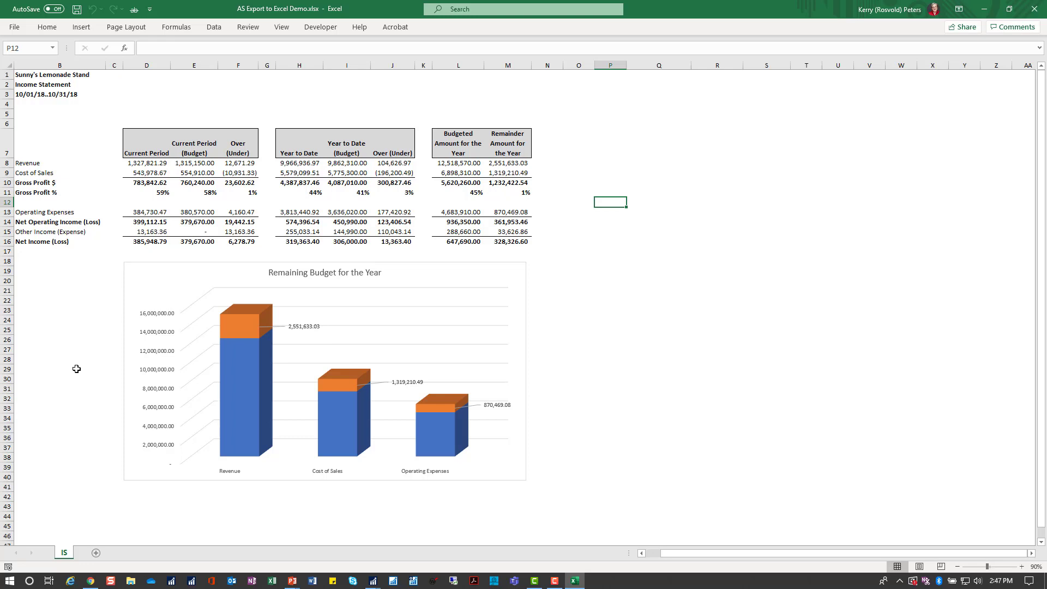
{"action": "left_click", "coordinate": [1035, 12]}
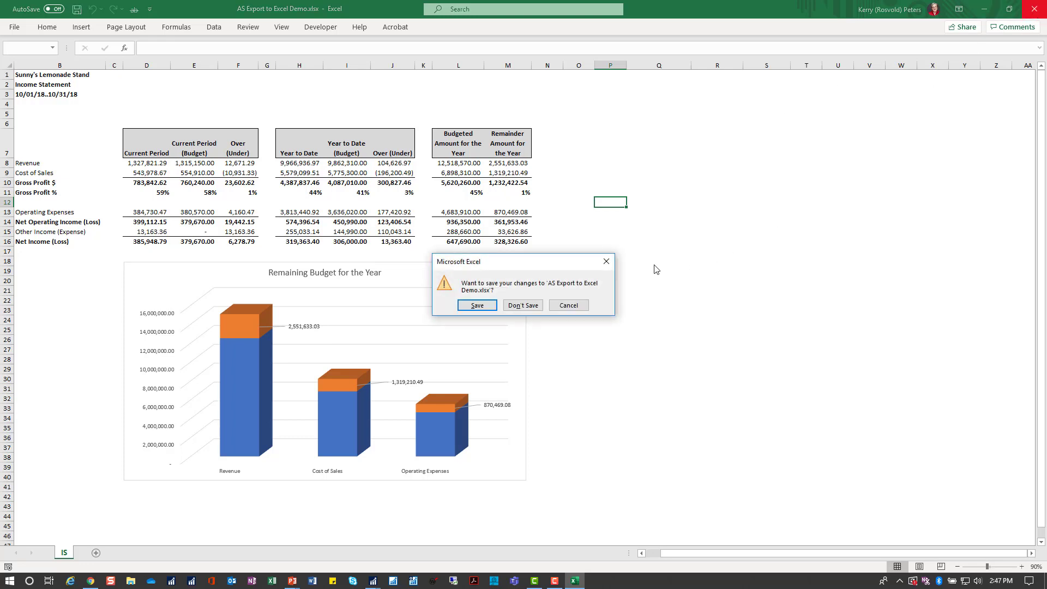
{"action": "left_click", "coordinate": [477, 305]}
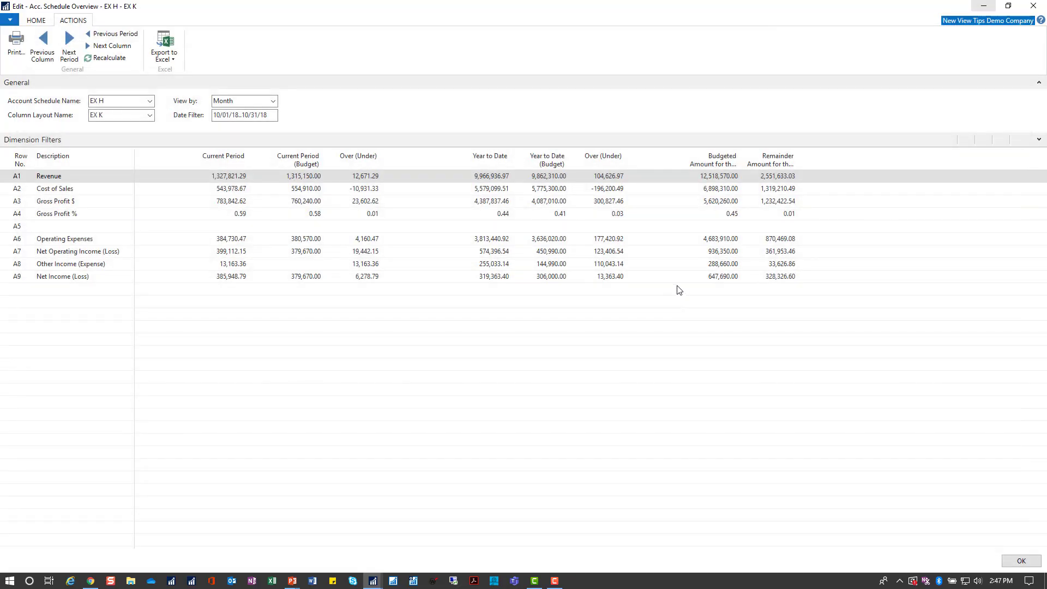
Step: Advance the schedule one month to 11/01/18..11/30/18 and export it into the data sheet of AS Export to Excel Demo.xlsx, overwriting the file
{"action": "left_click", "coordinate": [71, 48]}
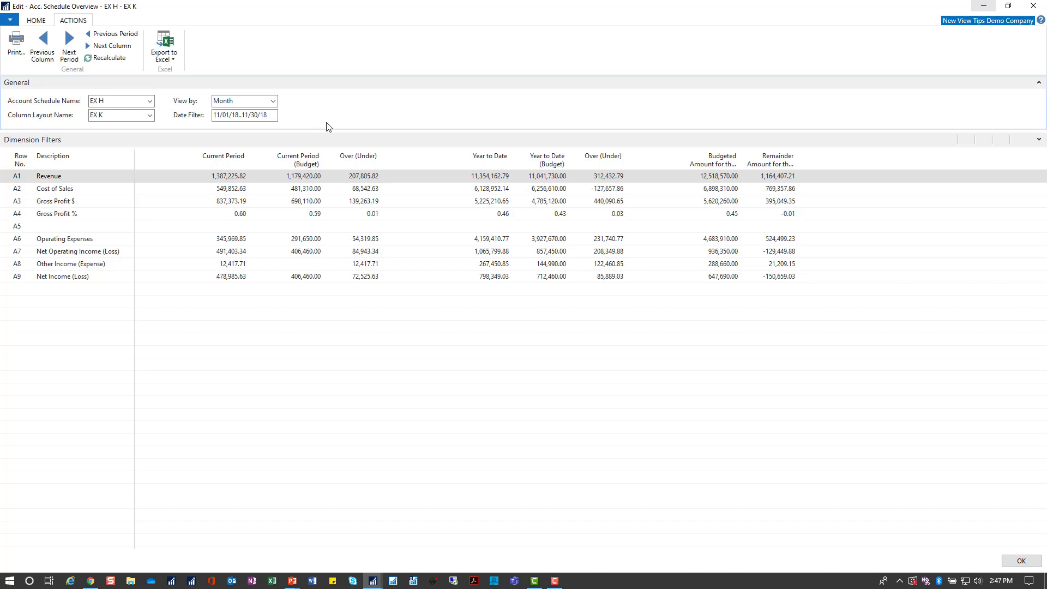
{"action": "left_click", "coordinate": [167, 55]}
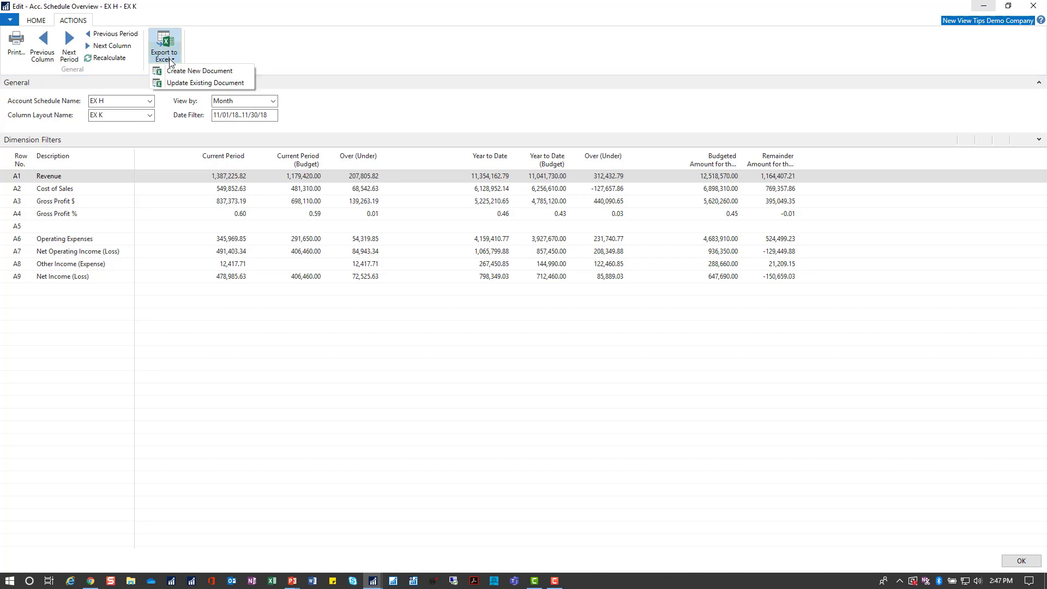
{"action": "left_click", "coordinate": [186, 83]}
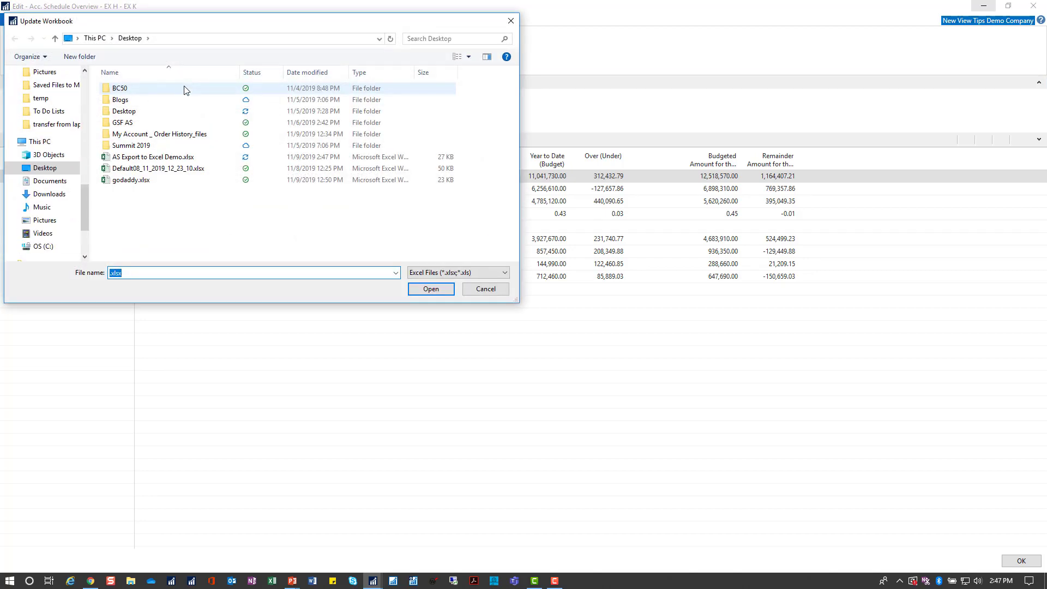
{"action": "left_click", "coordinate": [177, 157]}
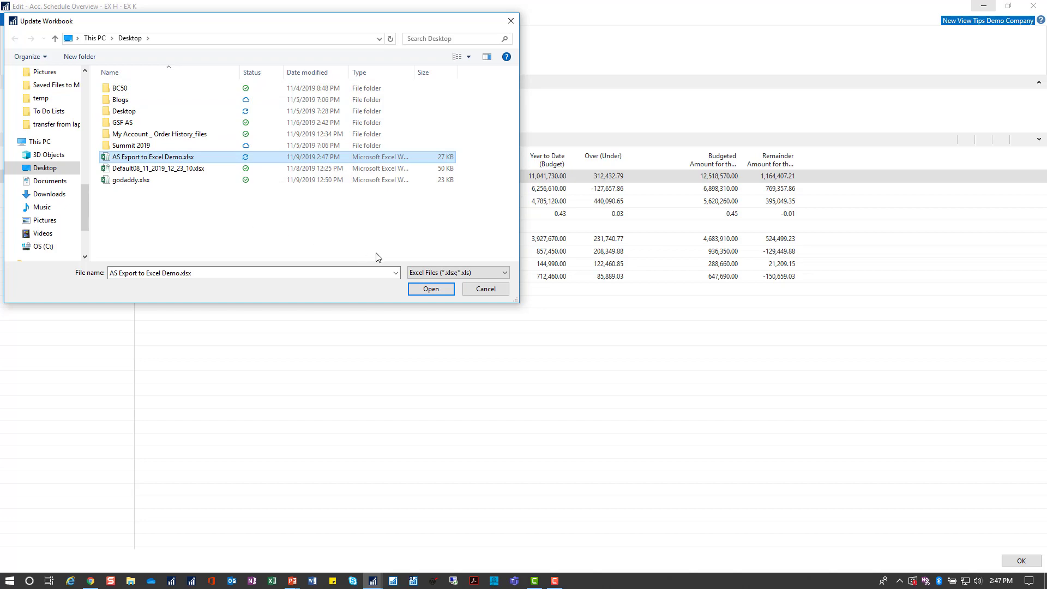
{"action": "left_click", "coordinate": [426, 291]}
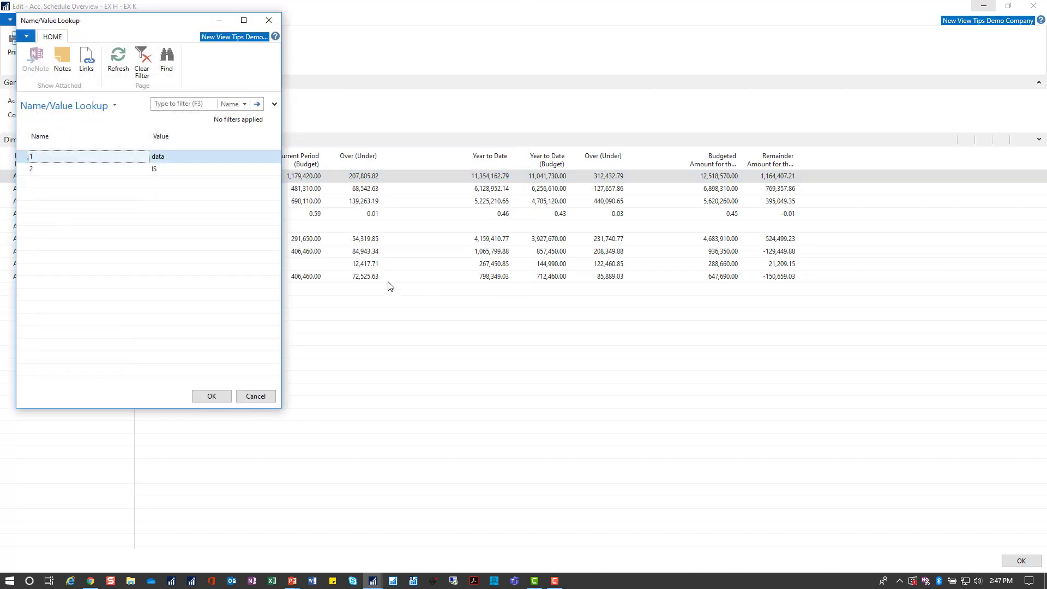
{"action": "left_click", "coordinate": [211, 398]}
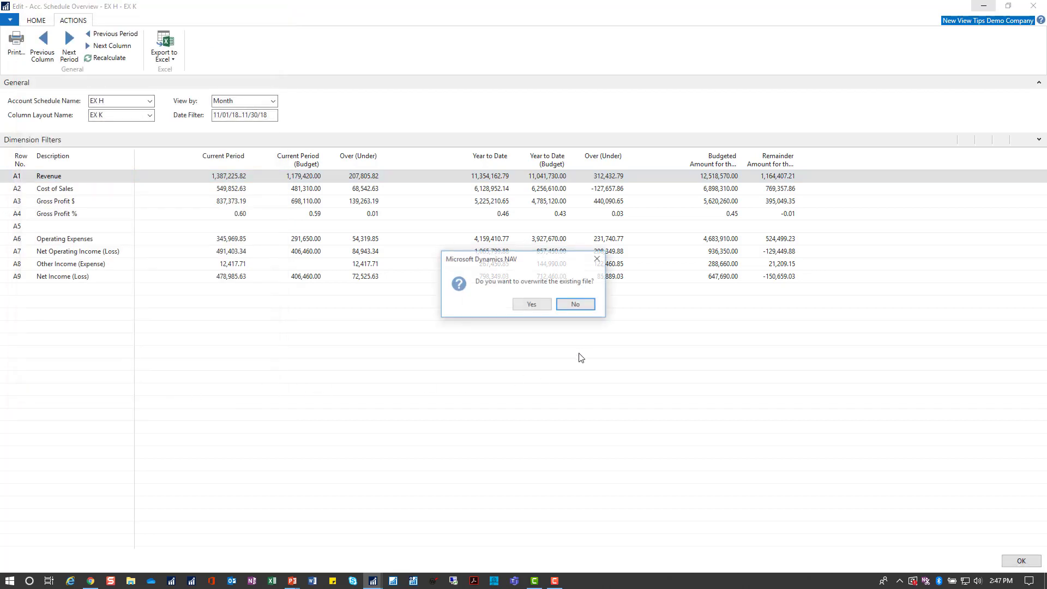
{"action": "left_click", "coordinate": [532, 305]}
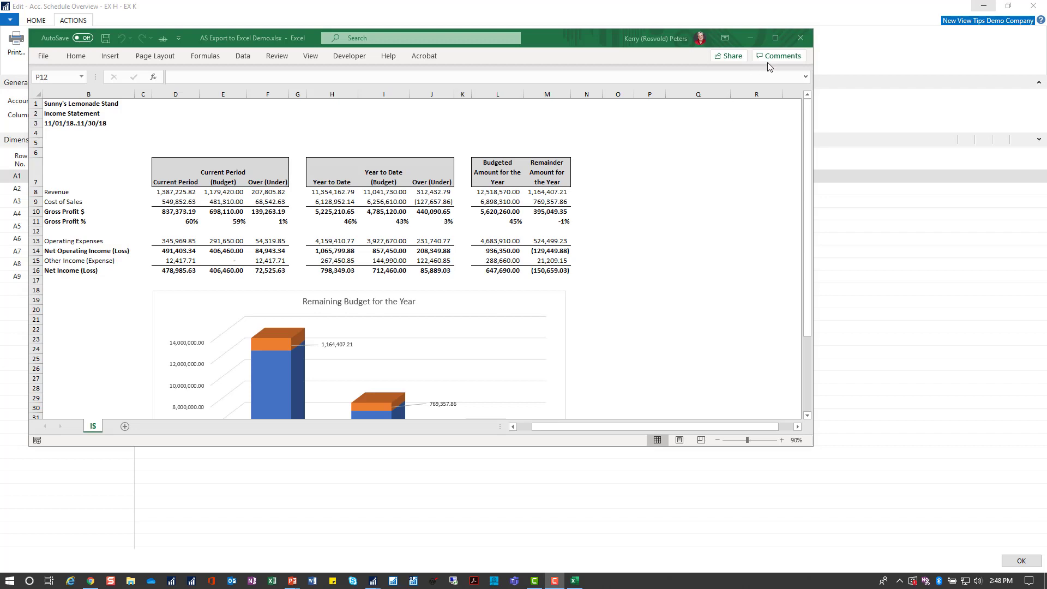
Step: Review the November income statement and chart in the maximized workbook, and save it on closing
{"action": "left_click", "coordinate": [776, 38]}
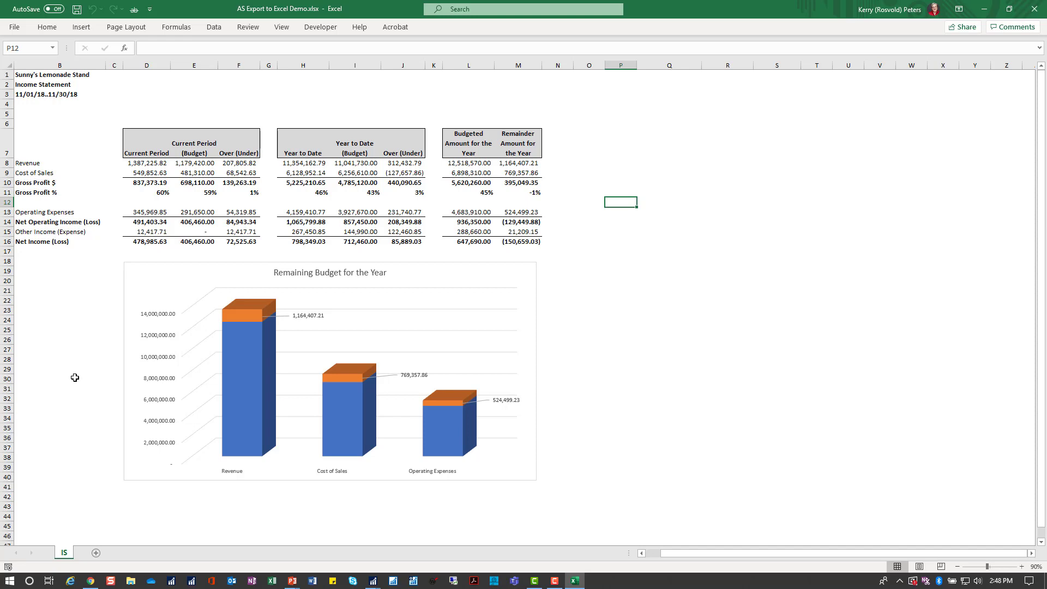
{"action": "left_click", "coordinate": [1035, 11]}
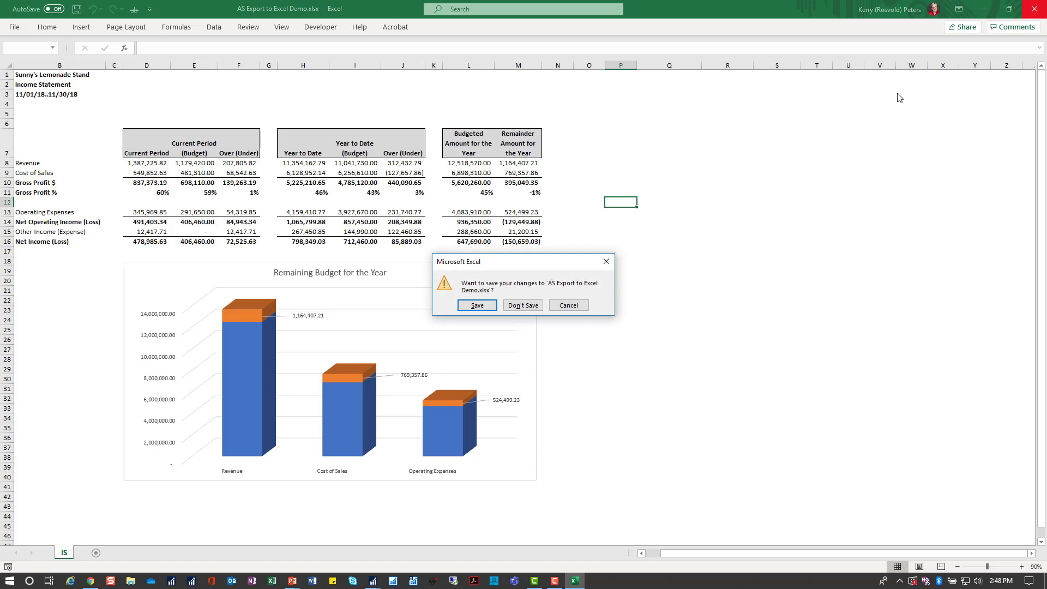
{"action": "left_click", "coordinate": [477, 305]}
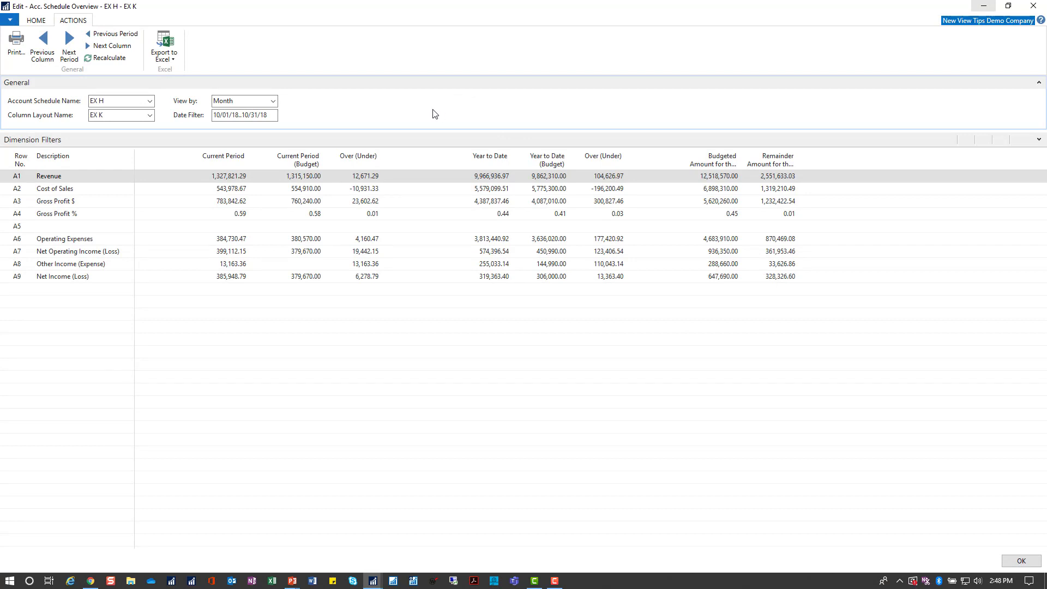
Step: Export the schedule for 10/01/18..10/31/18 to a new Excel workbook and show that workbook maximized
{"action": "left_click", "coordinate": [165, 49]}
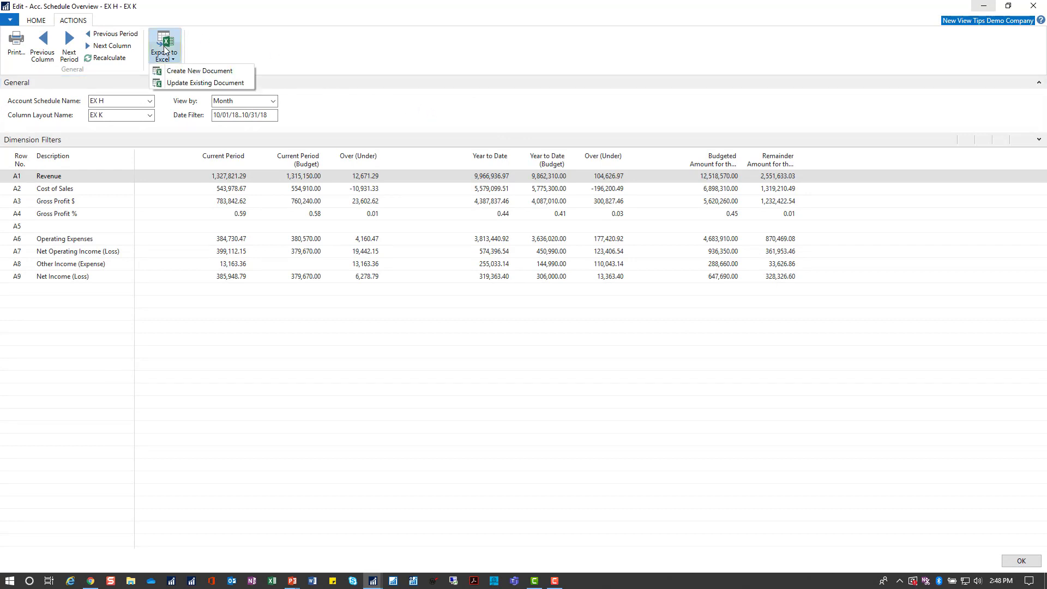
{"action": "left_click", "coordinate": [170, 71]}
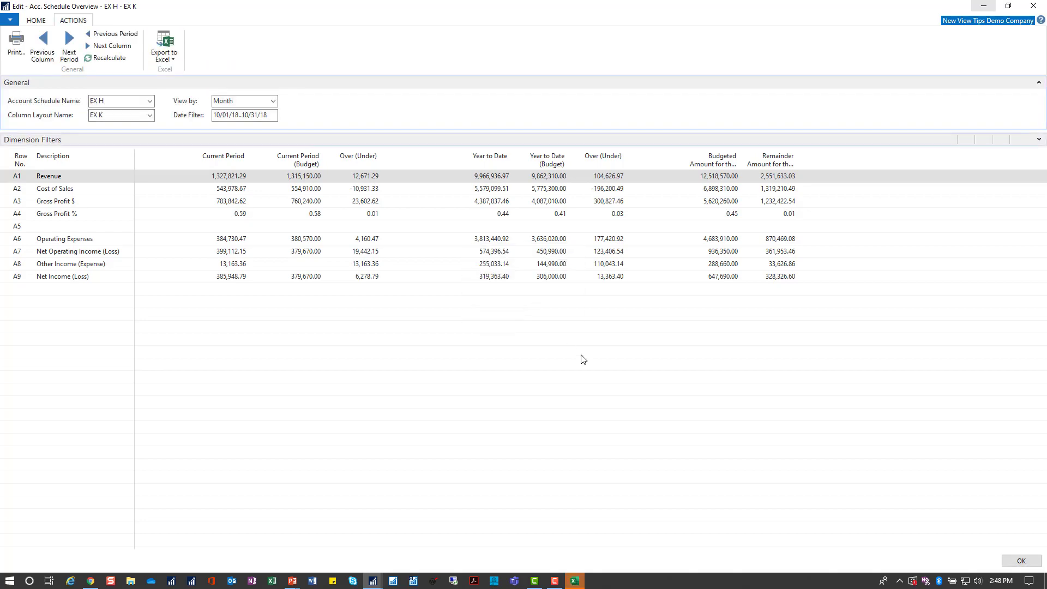
{"action": "left_click", "coordinate": [576, 586]}
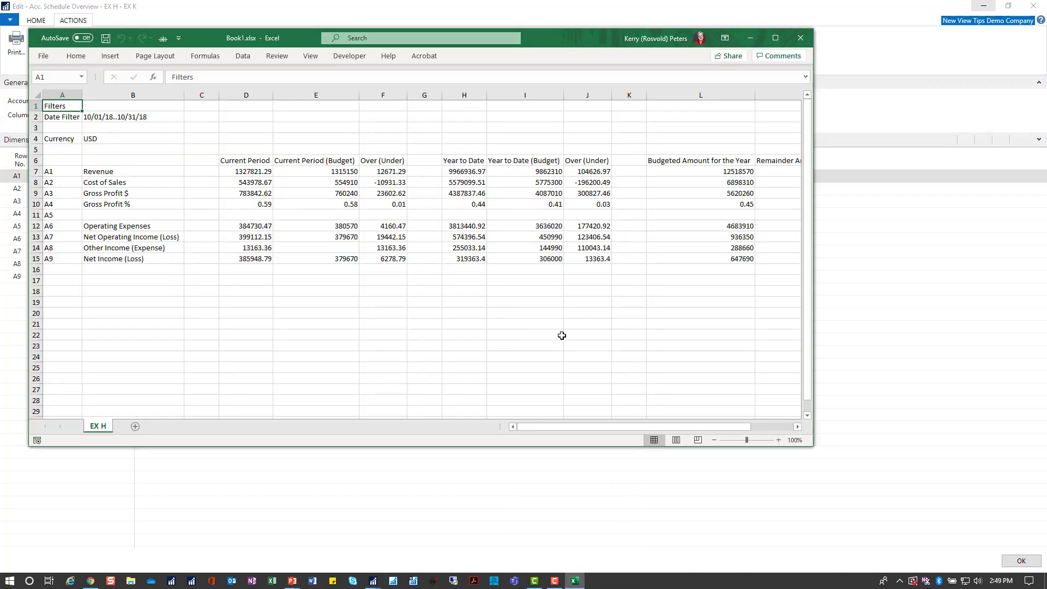
{"action": "left_click", "coordinate": [775, 38]}
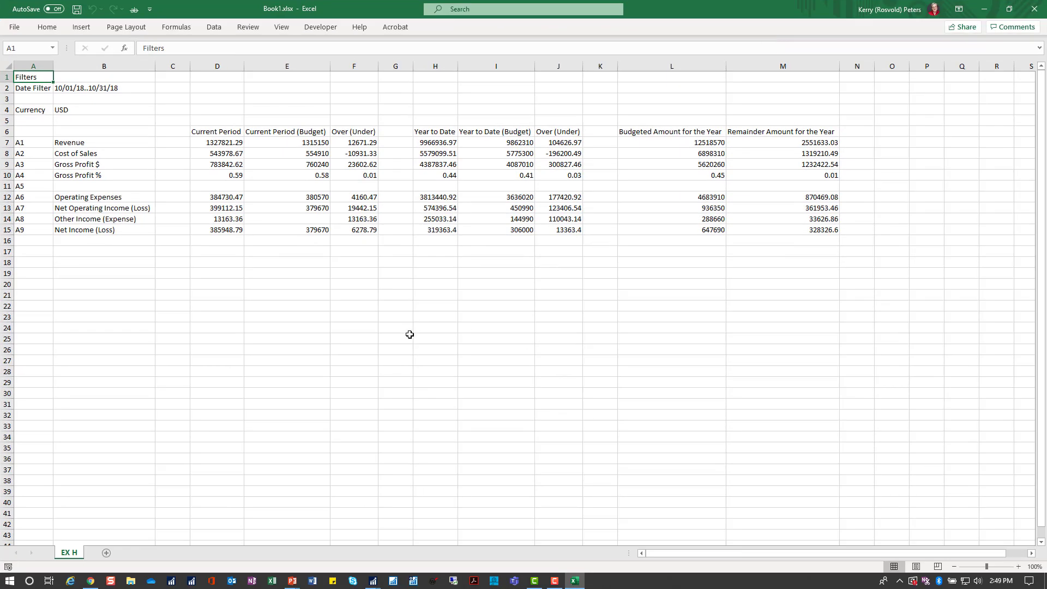
Step: Create a copy of the EX H sheet at the end of the new workbook
{"action": "right_click", "coordinate": [72, 556]}
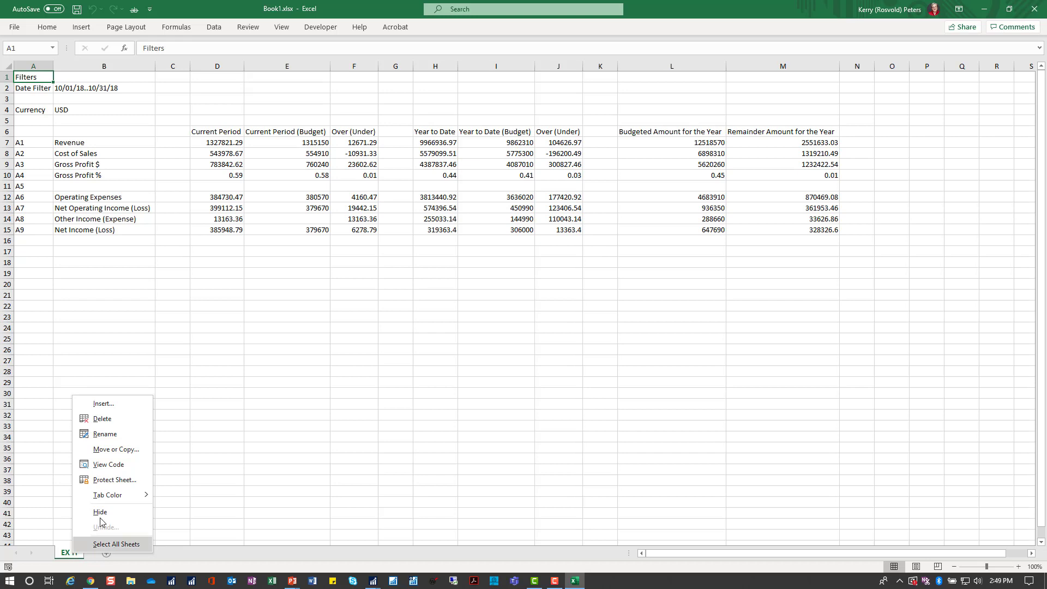
{"action": "left_click", "coordinate": [123, 449]}
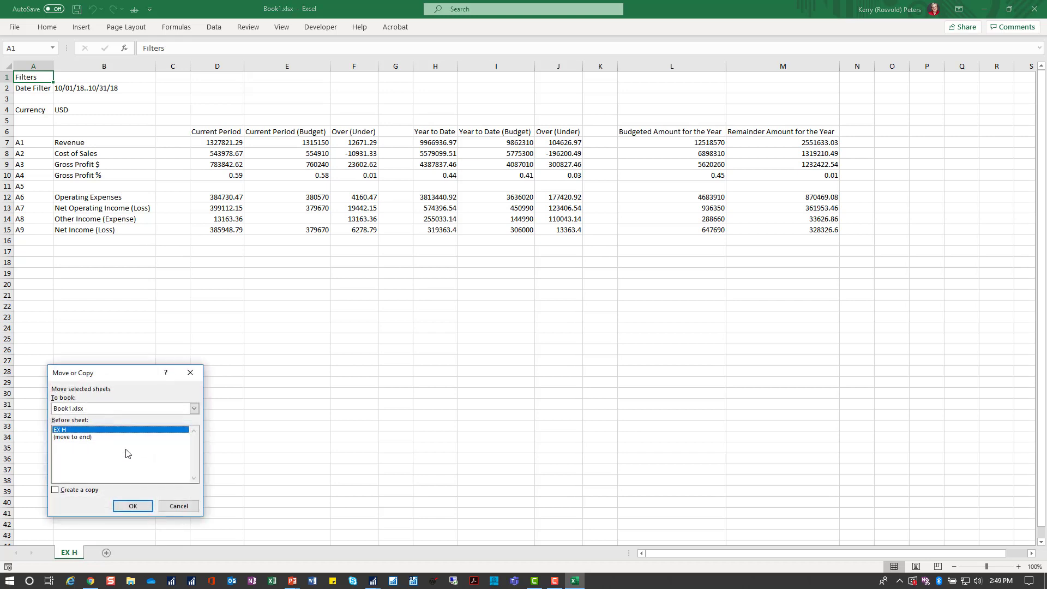
{"action": "left_click", "coordinate": [81, 437]}
{"action": "left_click", "coordinate": [69, 490]}
{"action": "left_click", "coordinate": [133, 507]}
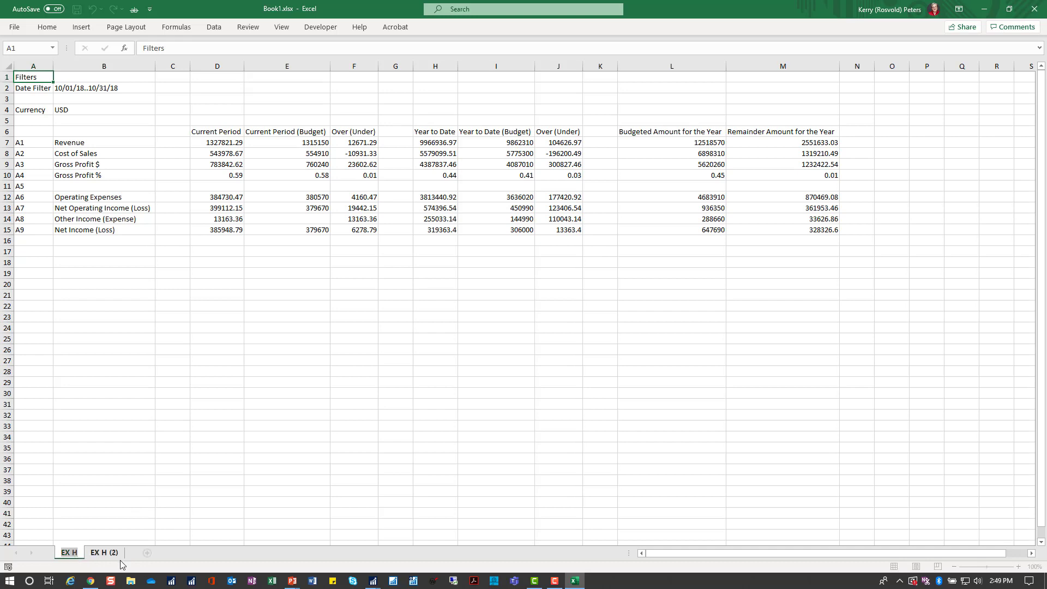
Step: Rename the original EX H sheet as data and its copy as IS
{"action": "type", "text": "data"}
{"action": "double_click", "coordinate": [113, 550]}
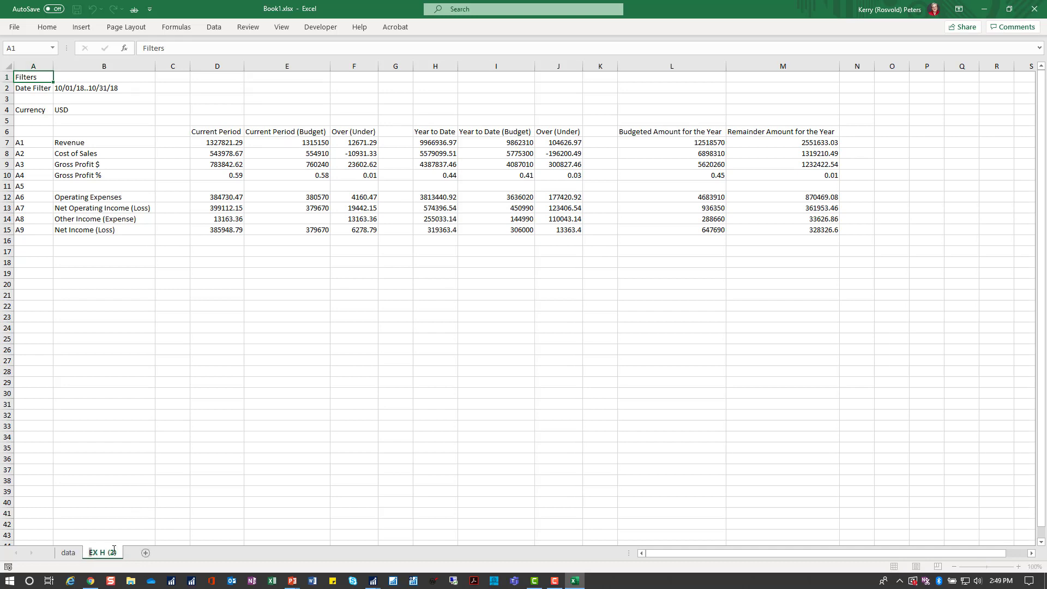
{"action": "type", "text": "IS"}
{"action": "left_click", "coordinate": [273, 270]}
Step: Link cell D7 on the IS sheet to data!D7, fill the formula through M15, and spot-check several linked cells
{"action": "left_click", "coordinate": [207, 141]}
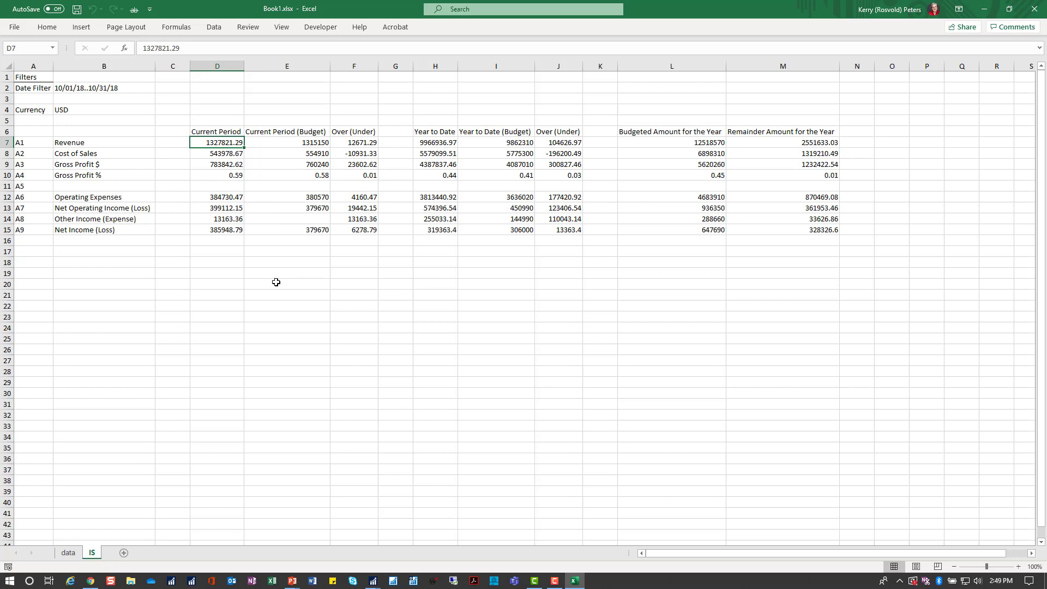
{"action": "type", "text": "="}
{"action": "left_click", "coordinate": [67, 553]}
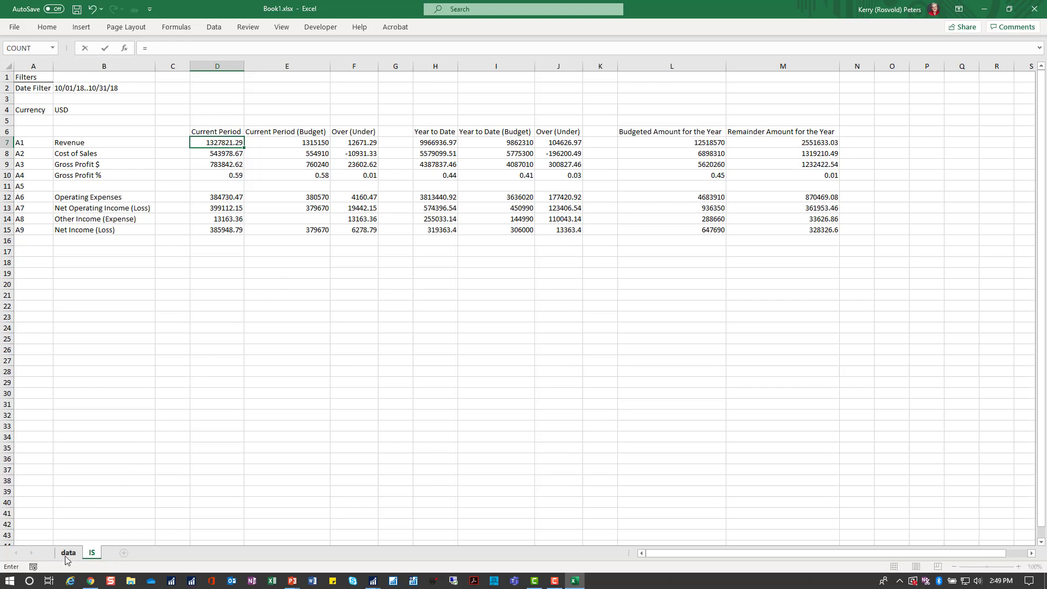
{"action": "left_click", "coordinate": [205, 143]}
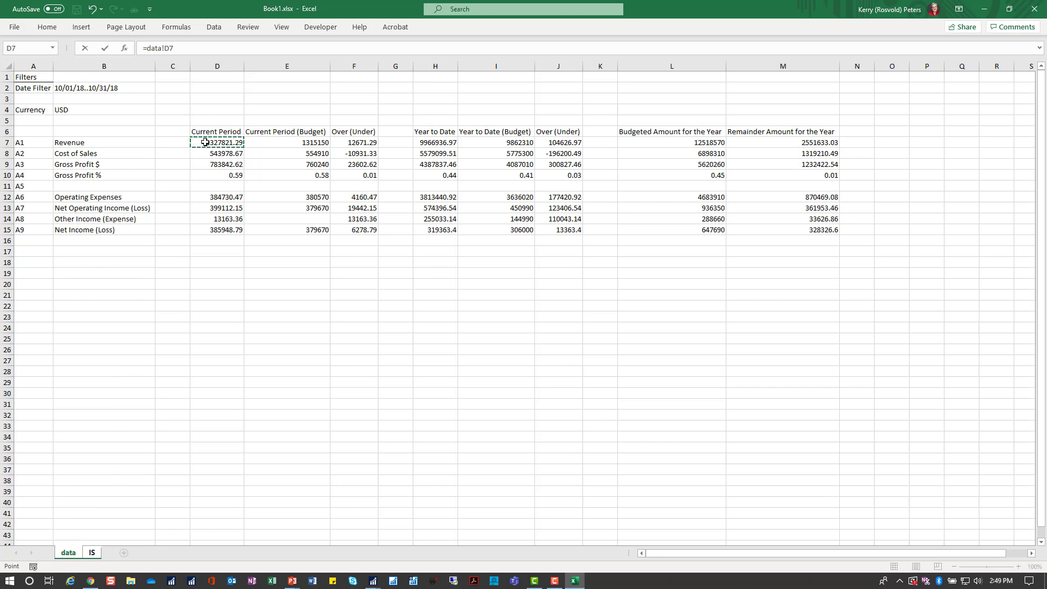
{"action": "key", "text": "Return"}
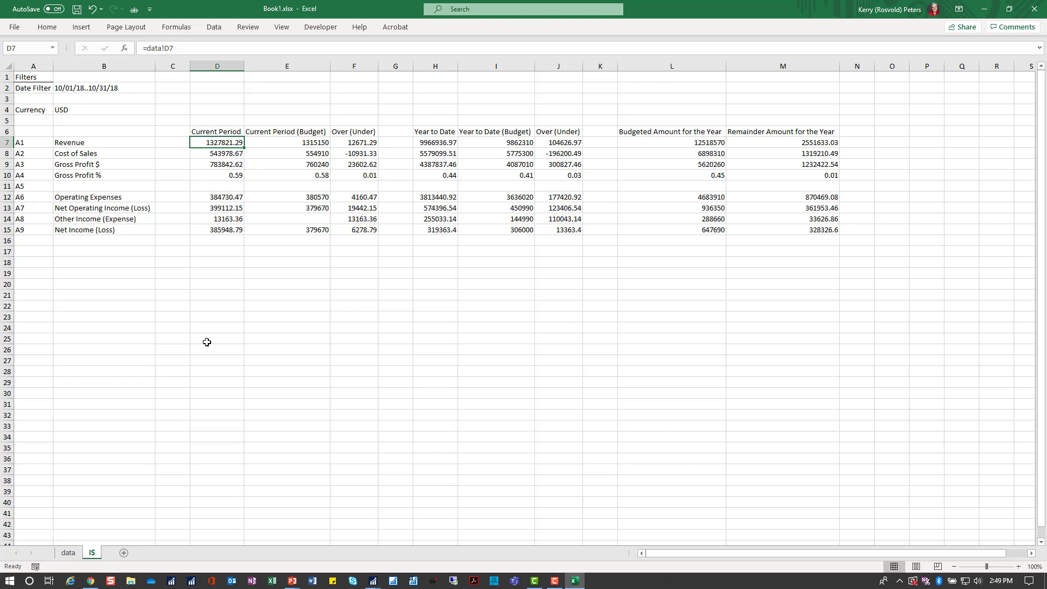
{"action": "left_click_drag", "start_coordinate": [244, 148], "coordinate": [840, 236]}
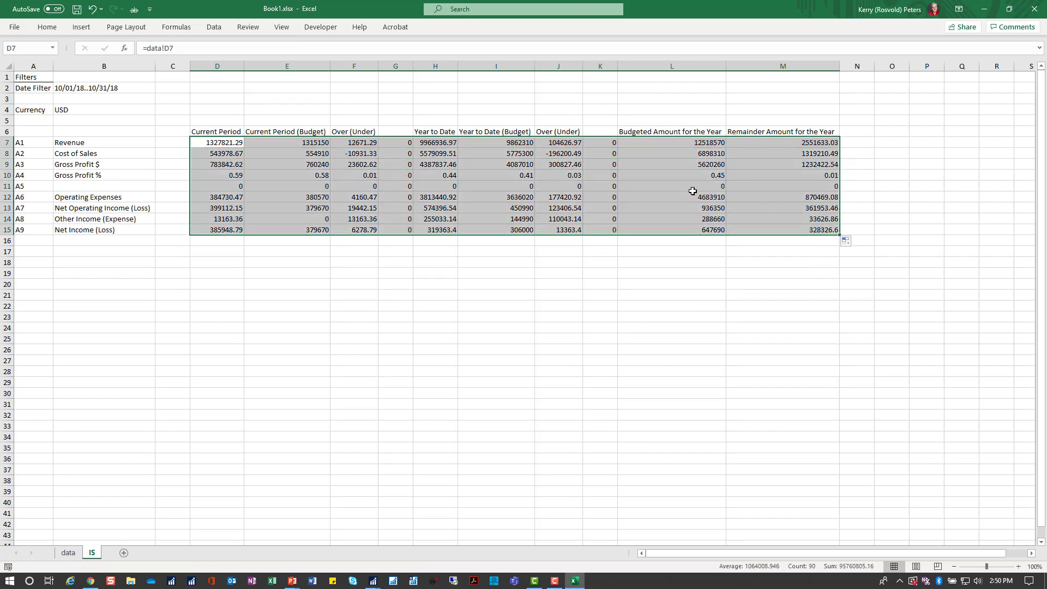
{"action": "left_click", "coordinate": [702, 153]}
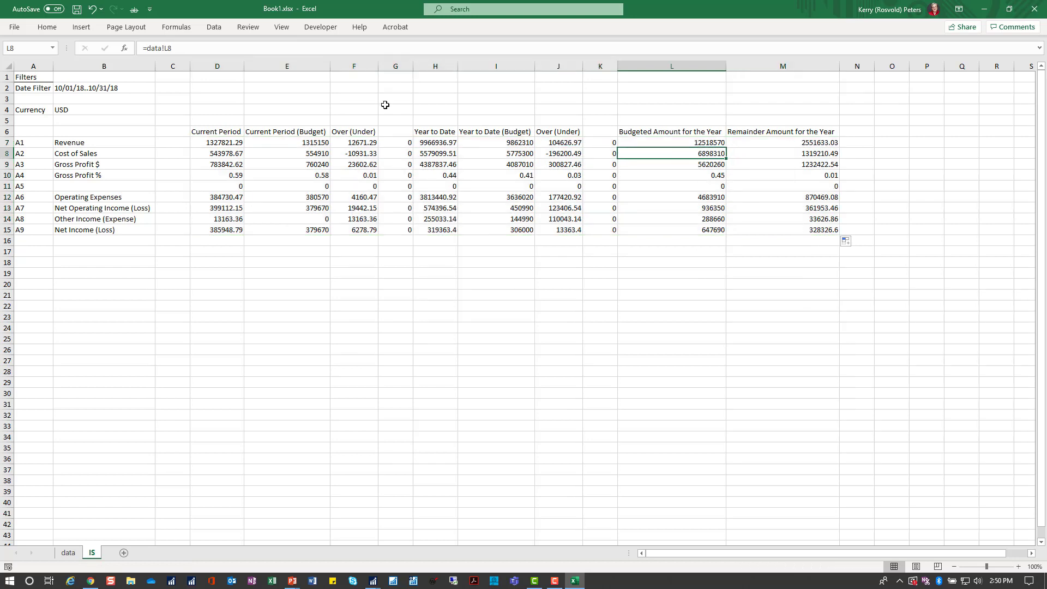
{"action": "left_click", "coordinate": [494, 154]}
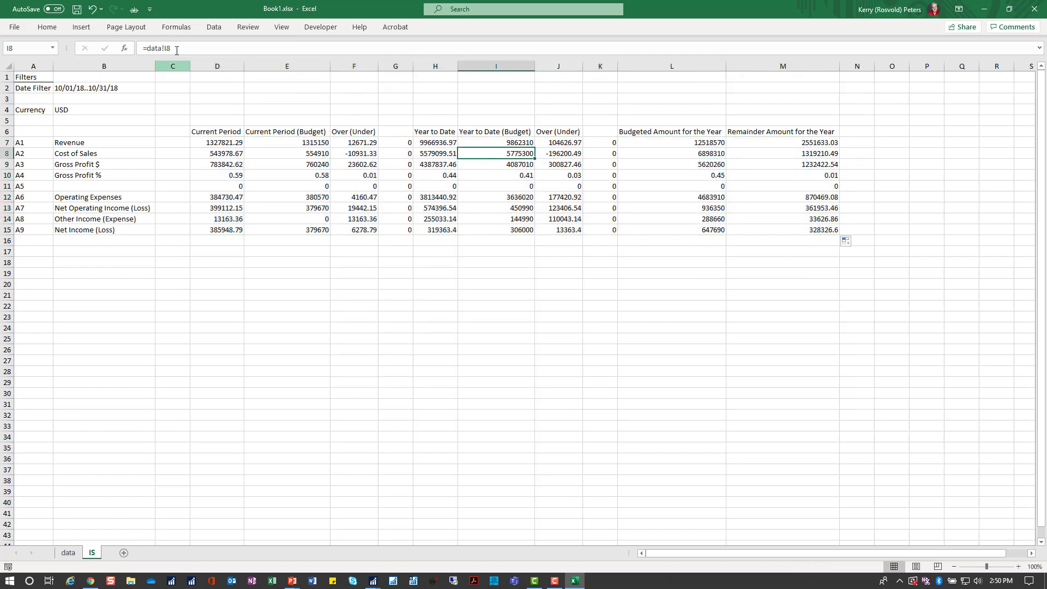
{"action": "left_click", "coordinate": [357, 213]}
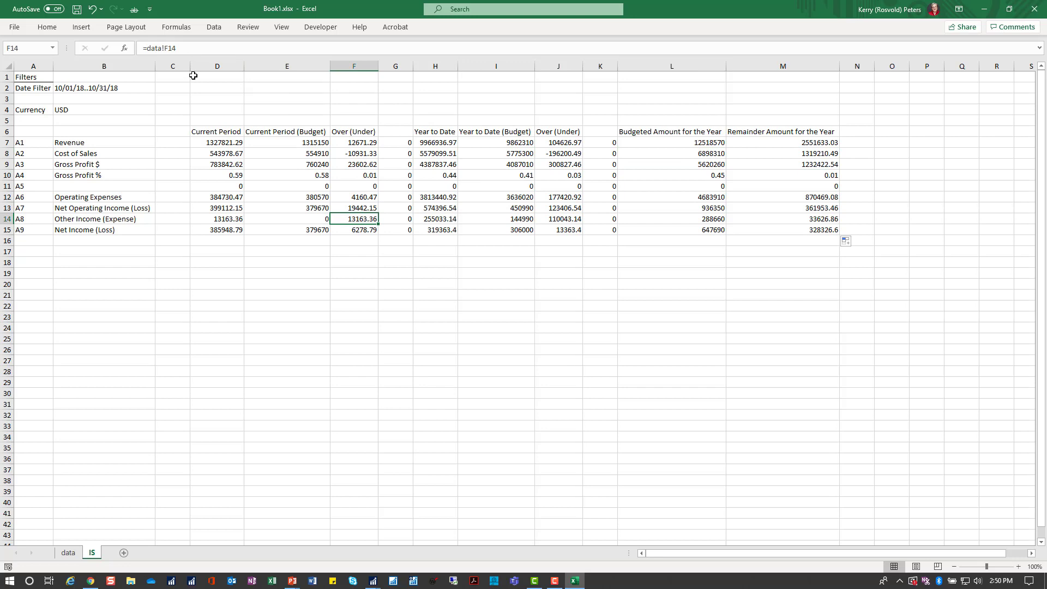
{"action": "left_click", "coordinate": [215, 156]}
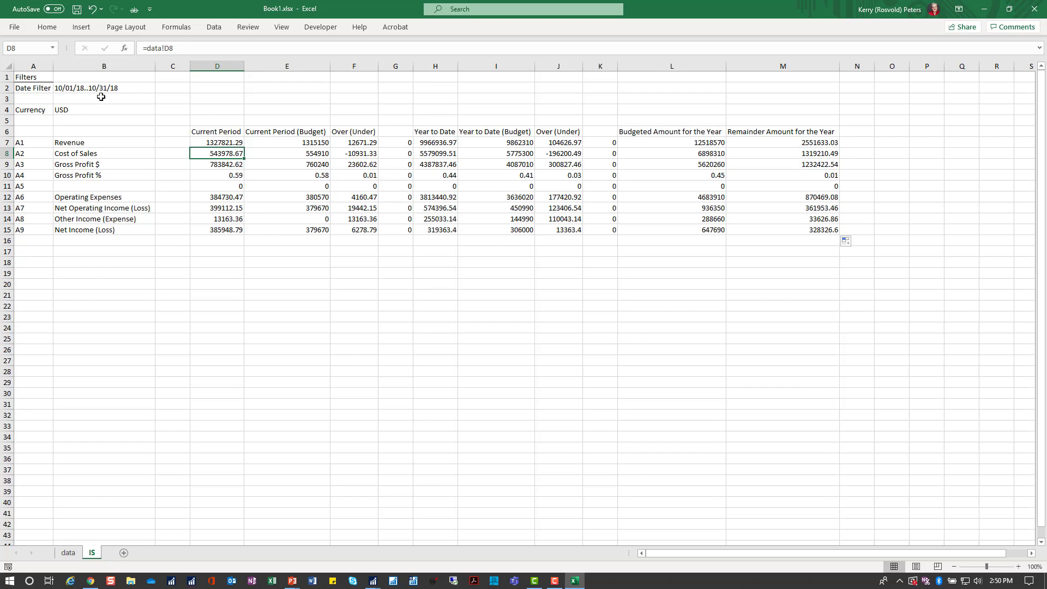
Step: Keep the ribbon permanently expanded and set the number format of date filter cell B2 to General
{"action": "left_click", "coordinate": [176, 86]}
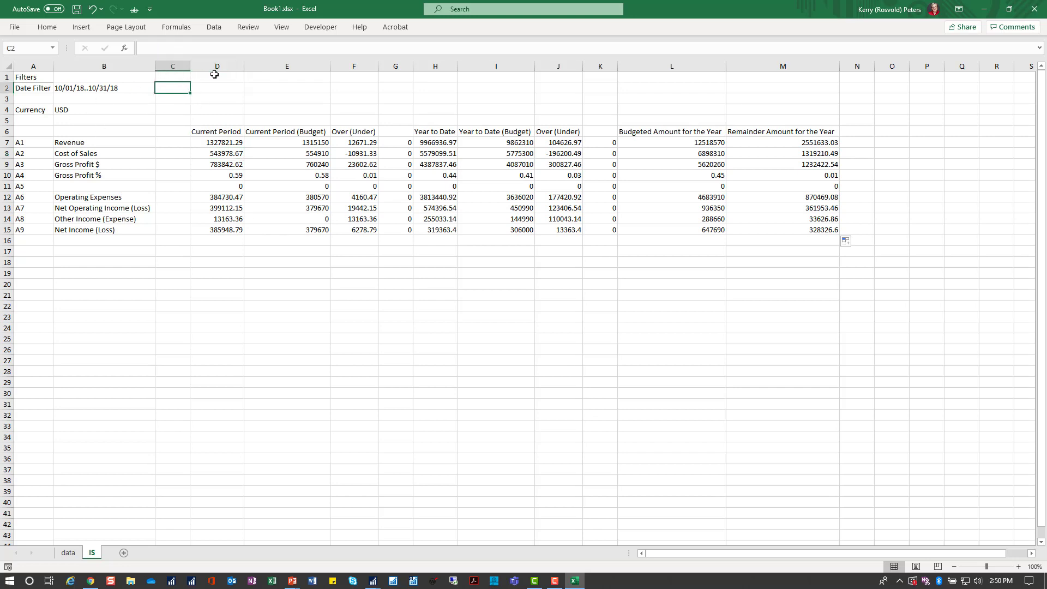
{"action": "left_click", "coordinate": [50, 28]}
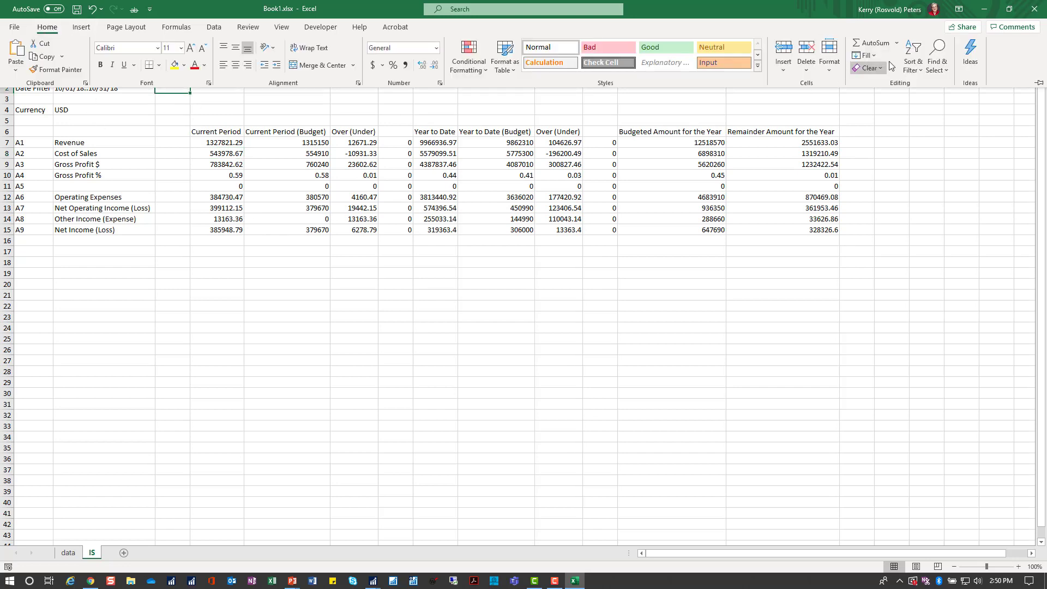
{"action": "left_click", "coordinate": [1039, 83]}
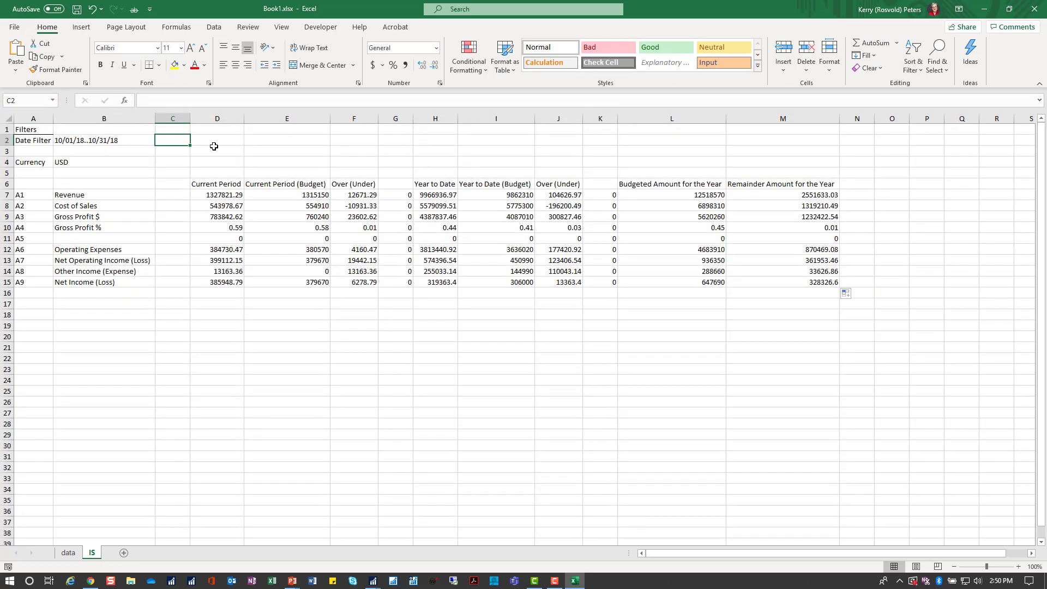
{"action": "left_click", "coordinate": [113, 141]}
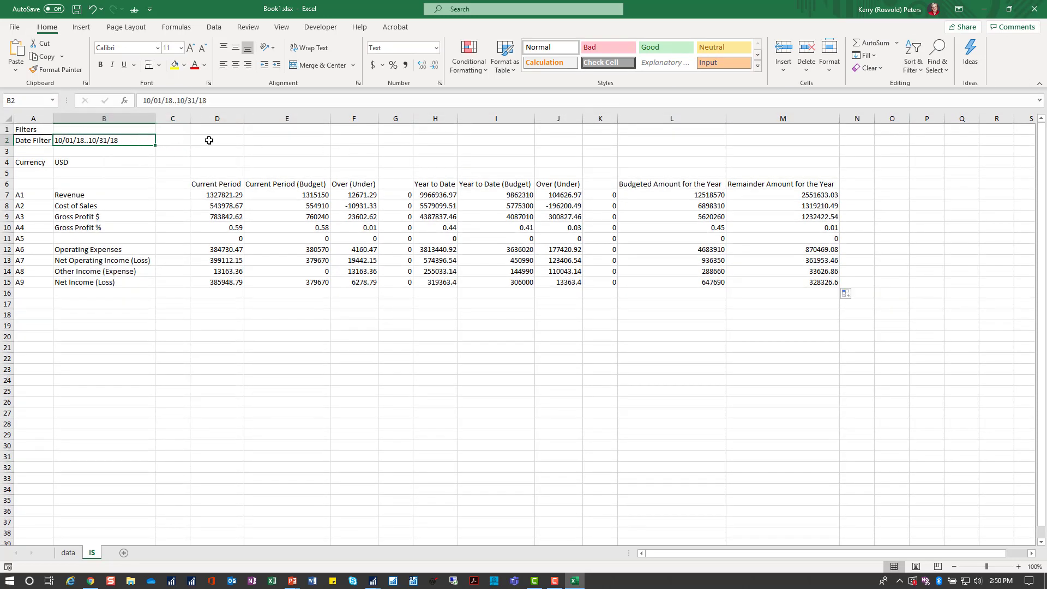
{"action": "left_click", "coordinate": [437, 48]}
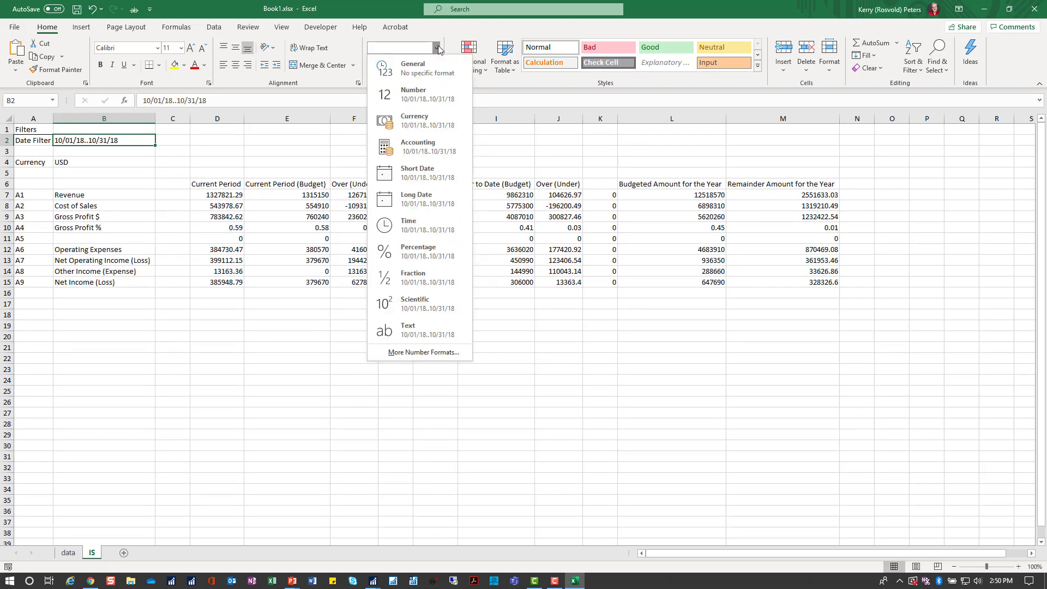
{"action": "left_click", "coordinate": [436, 70]}
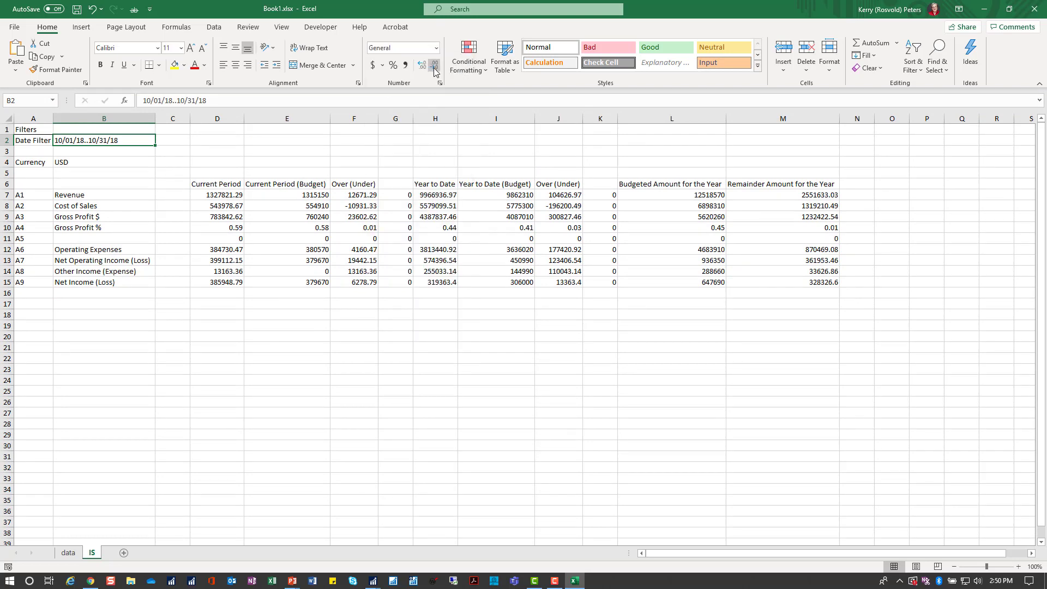
Step: Link the date filter in cell B2 of the IS sheet to cell B2 of the data sheet
{"action": "left_click", "coordinate": [175, 140]}
{"action": "left_click", "coordinate": [130, 141]}
{"action": "type", "text": "="}
{"action": "left_click", "coordinate": [68, 552]}
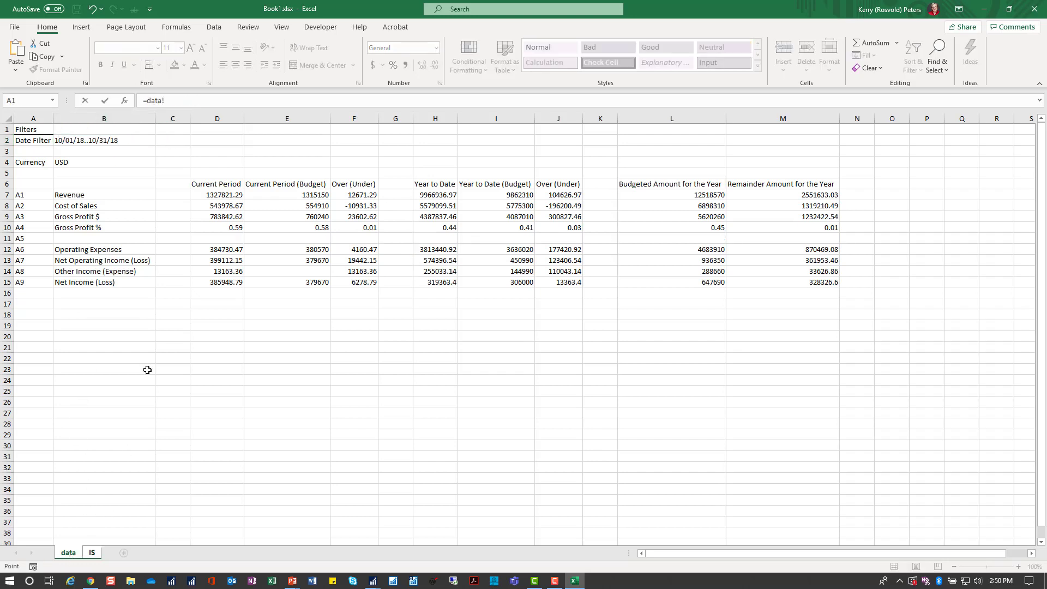
{"action": "left_click", "coordinate": [129, 140]}
{"action": "key", "text": "Return"}
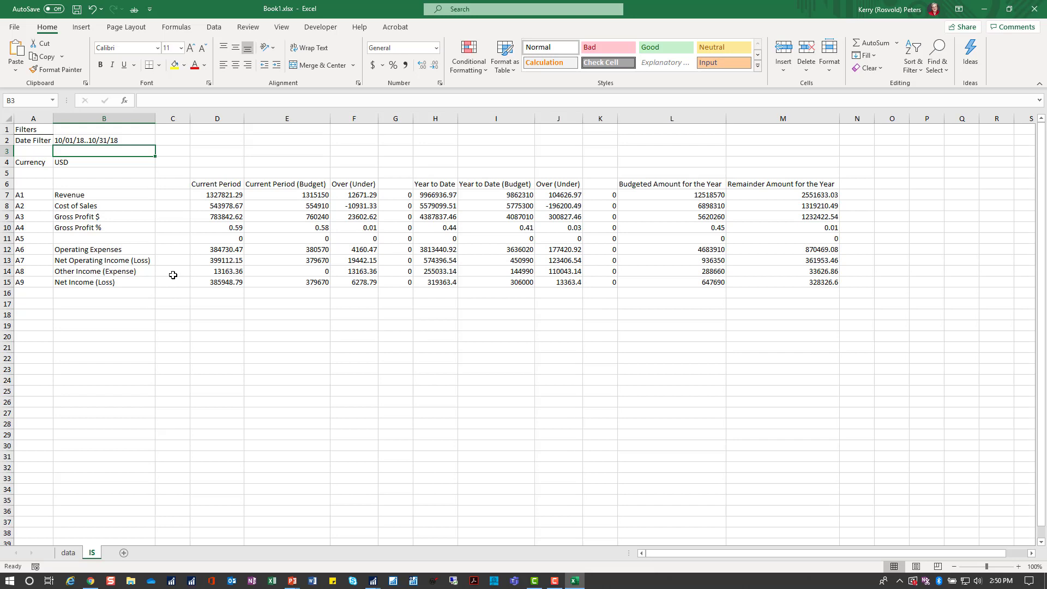
Step: Hide the data sheet
{"action": "left_click", "coordinate": [68, 555]}
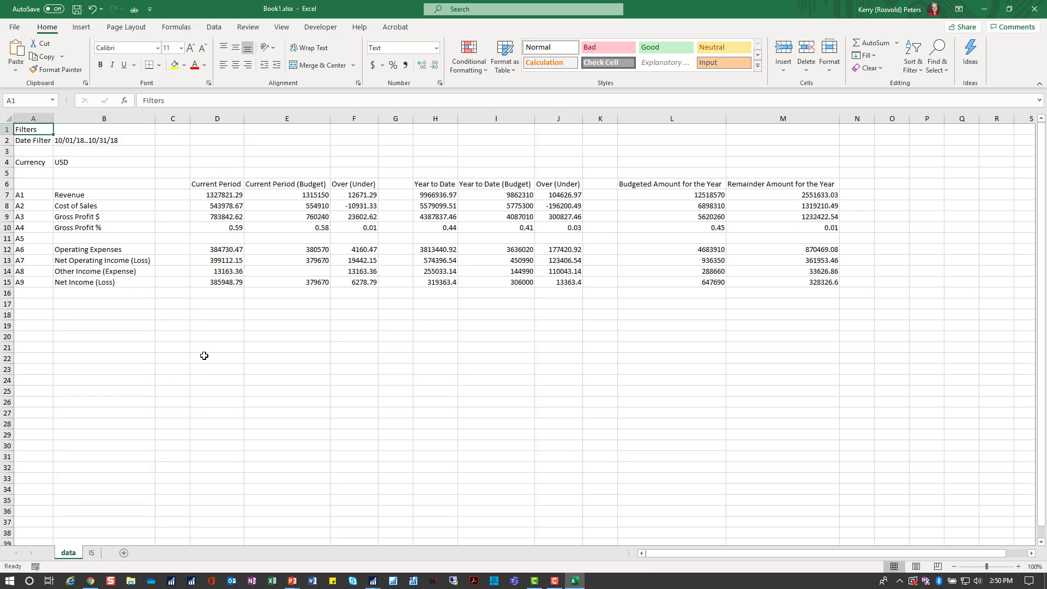
{"action": "right_click", "coordinate": [71, 553]}
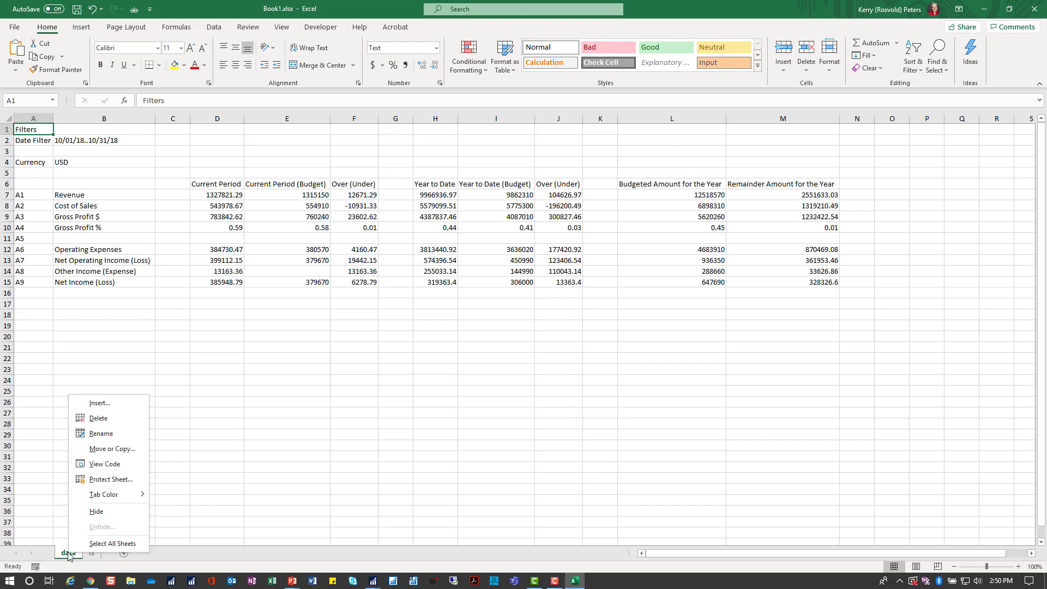
{"action": "left_click", "coordinate": [97, 512]}
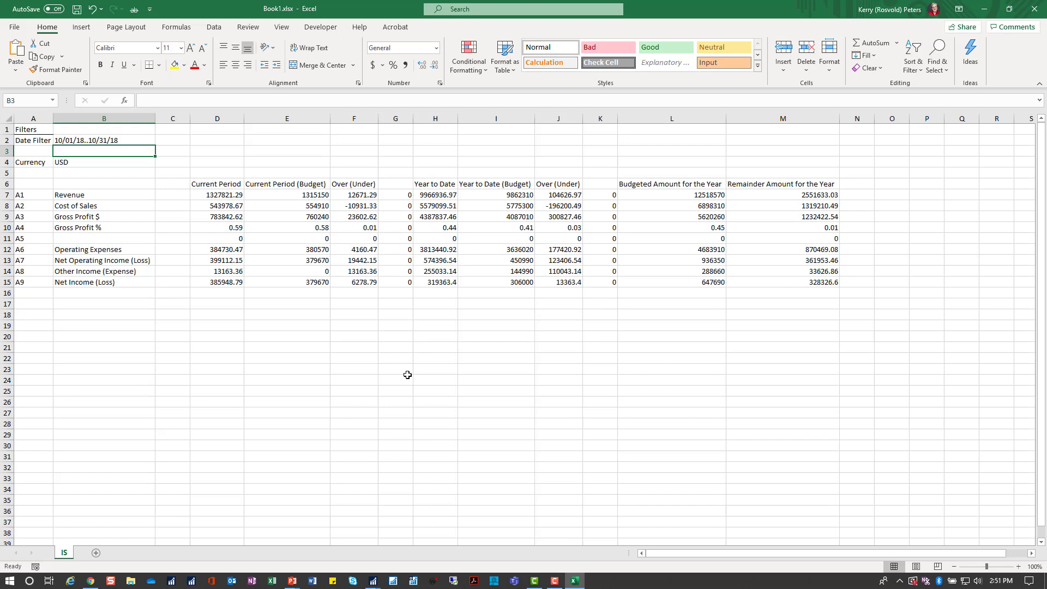
Step: Clear the contents of spacer columns G and K on the IS sheet
{"action": "left_click", "coordinate": [397, 120]}
{"action": "key", "text": "Delete"}
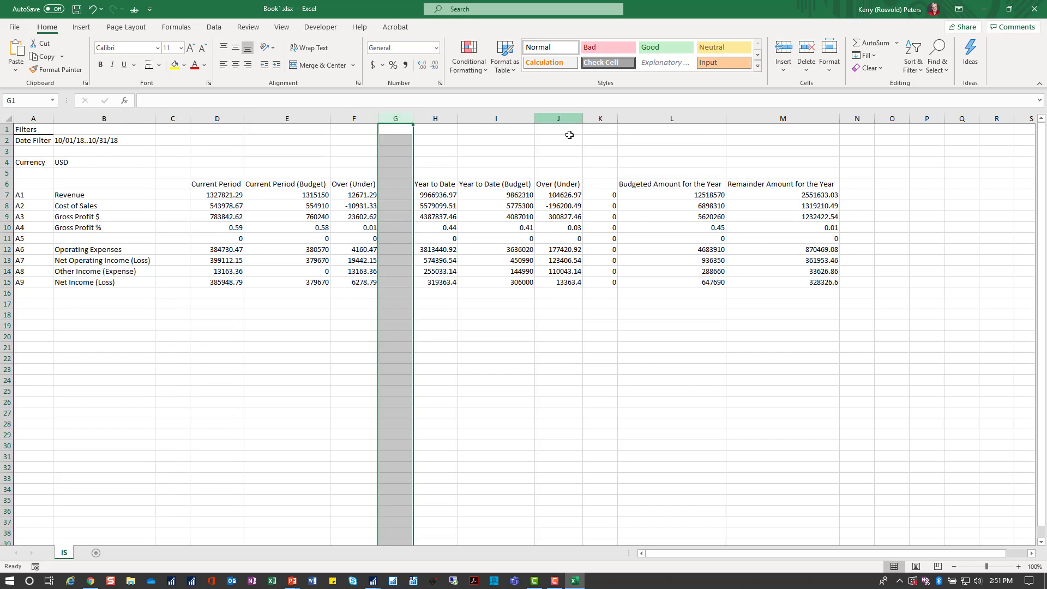
{"action": "left_click", "coordinate": [600, 119]}
{"action": "key", "text": "Delete"}
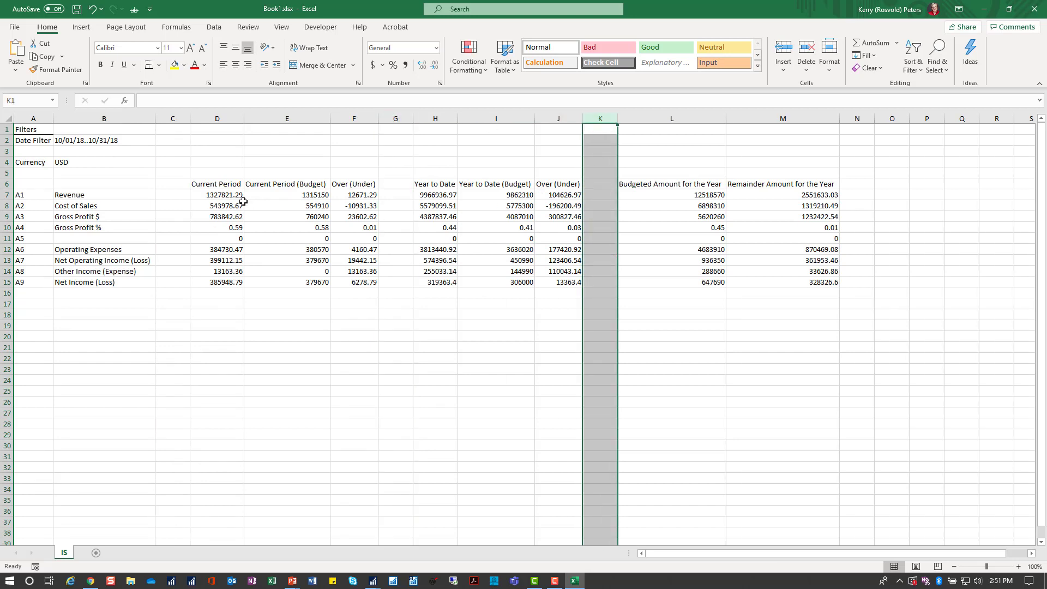
Step: Format D7:M15 in comma style with no decimals and autofit the column widths to those figures
{"action": "left_click_drag", "start_coordinate": [224, 194], "coordinate": [818, 281]}
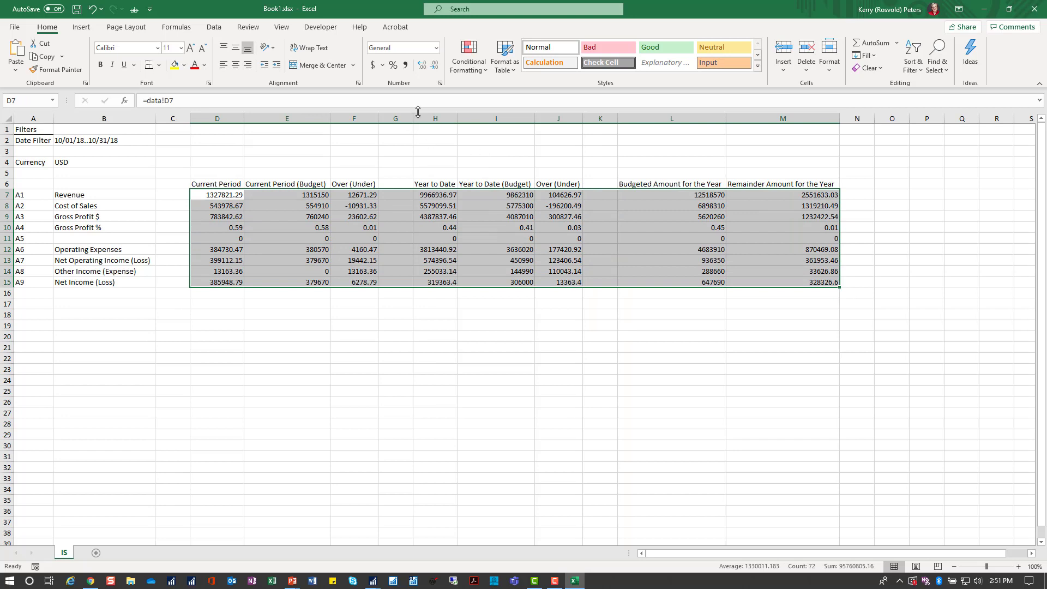
{"action": "left_click", "coordinate": [407, 64]}
{"action": "left_click", "coordinate": [434, 66]}
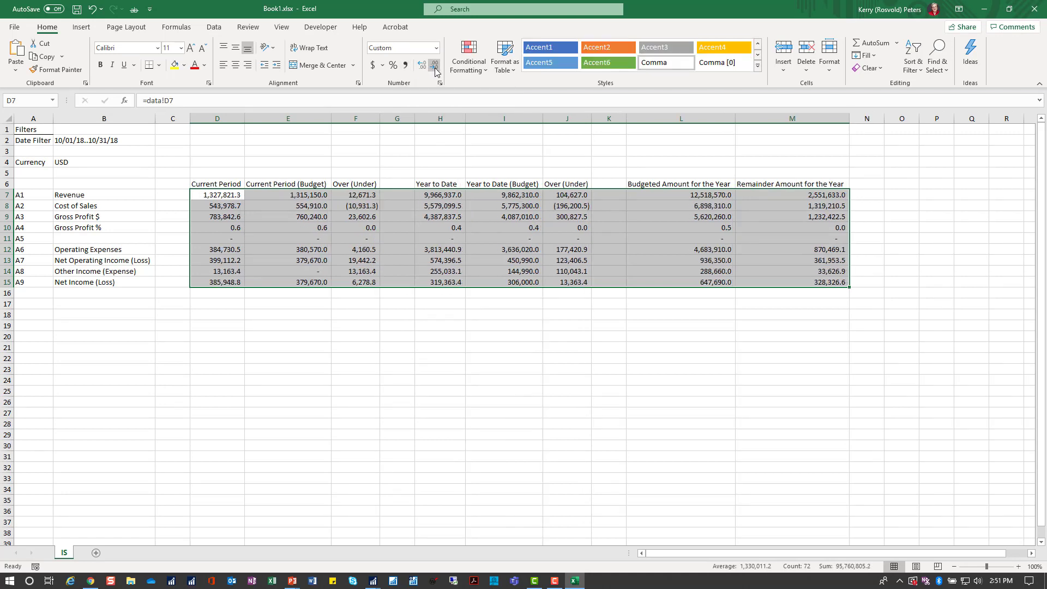
{"action": "left_click", "coordinate": [435, 67]}
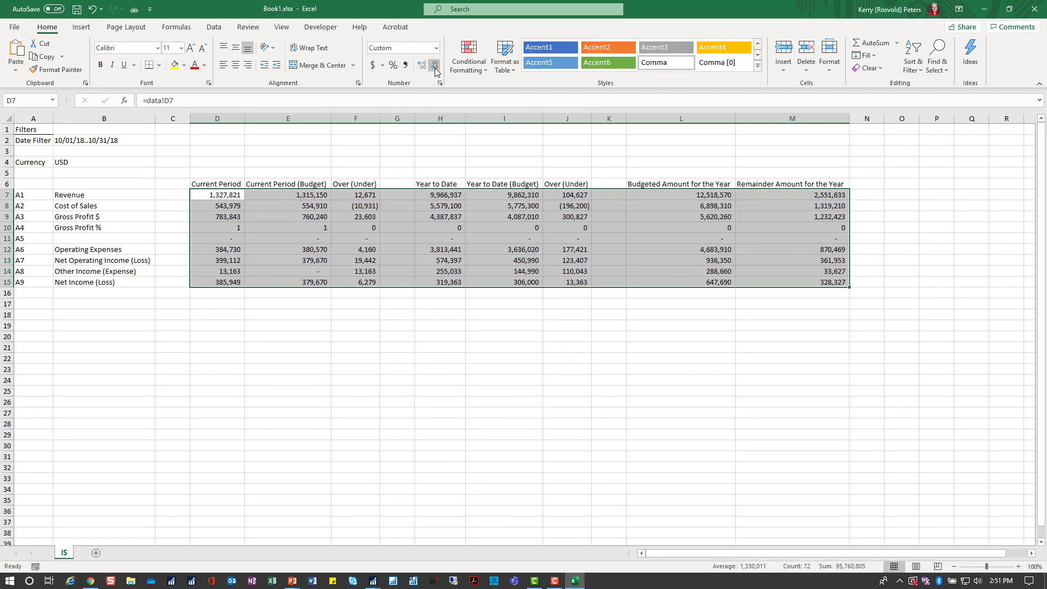
{"action": "left_click", "coordinate": [836, 68]}
{"action": "left_click", "coordinate": [879, 150]}
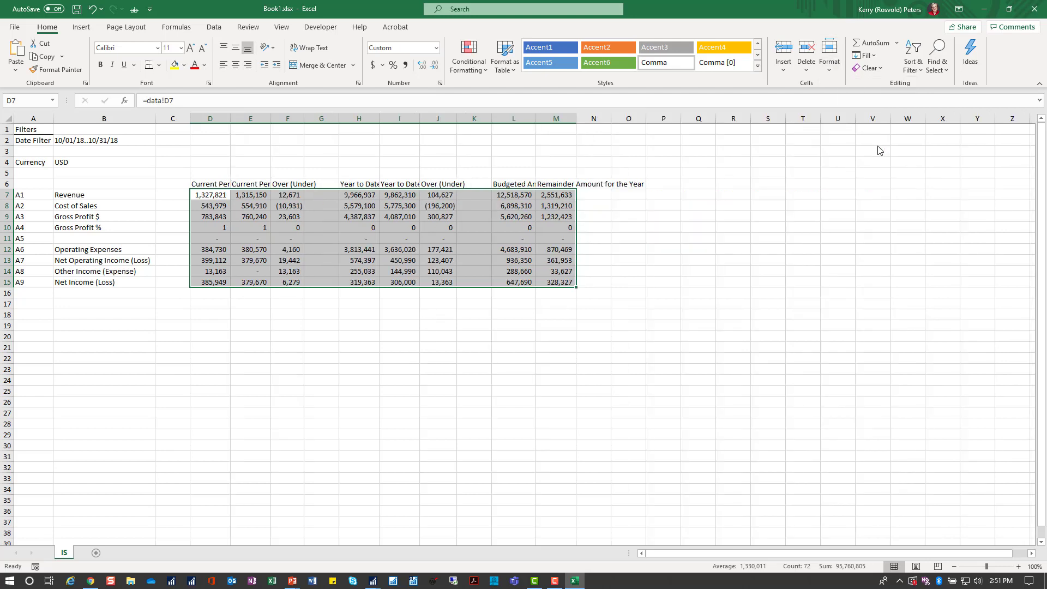
Step: Make the column headers in D6:M6 bold with a yellow fill
{"action": "left_click_drag", "start_coordinate": [210, 184], "coordinate": [545, 184]}
{"action": "left_click", "coordinate": [100, 65]}
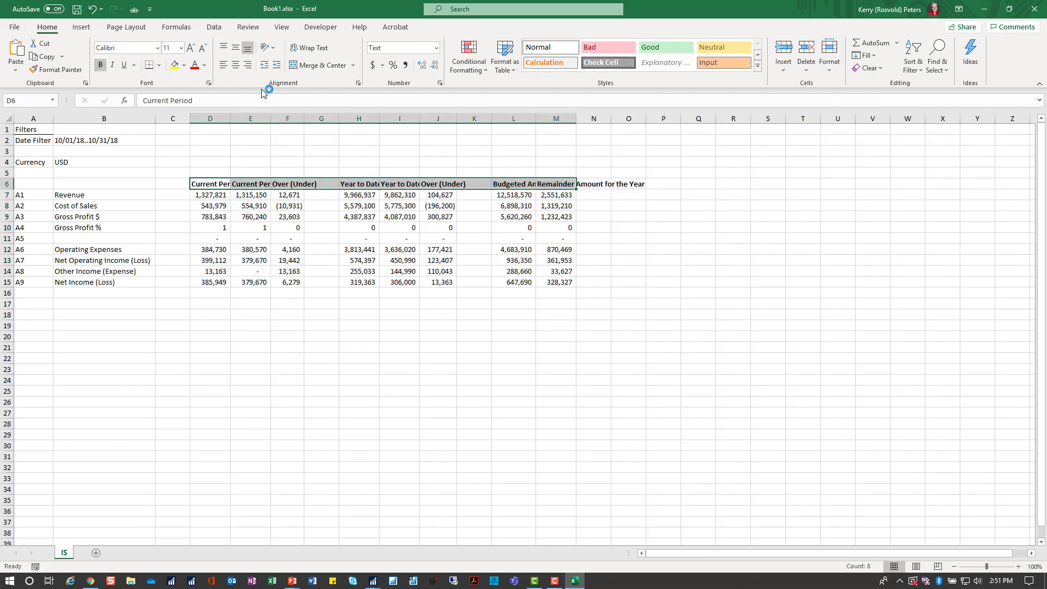
{"action": "left_click", "coordinate": [174, 65]}
{"action": "key", "text": "BackSpace"}
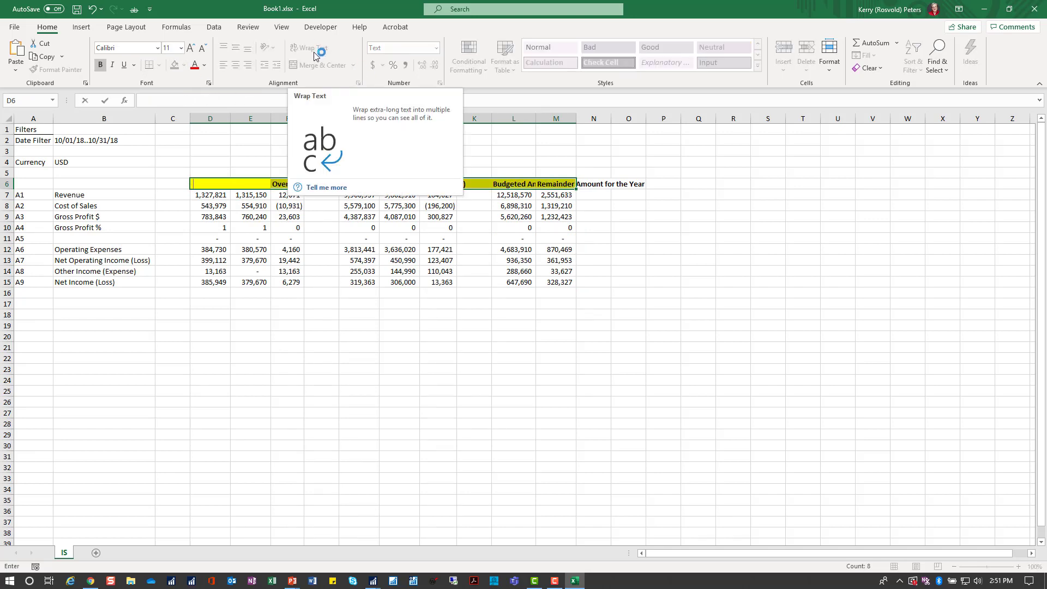
{"action": "left_click", "coordinate": [258, 144]}
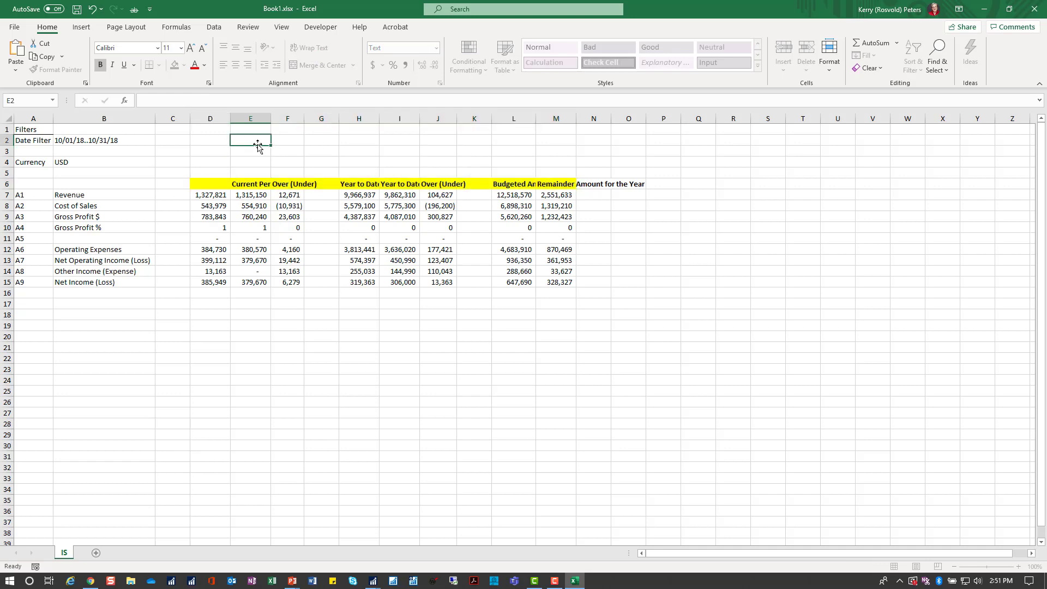
{"action": "left_click", "coordinate": [218, 184]}
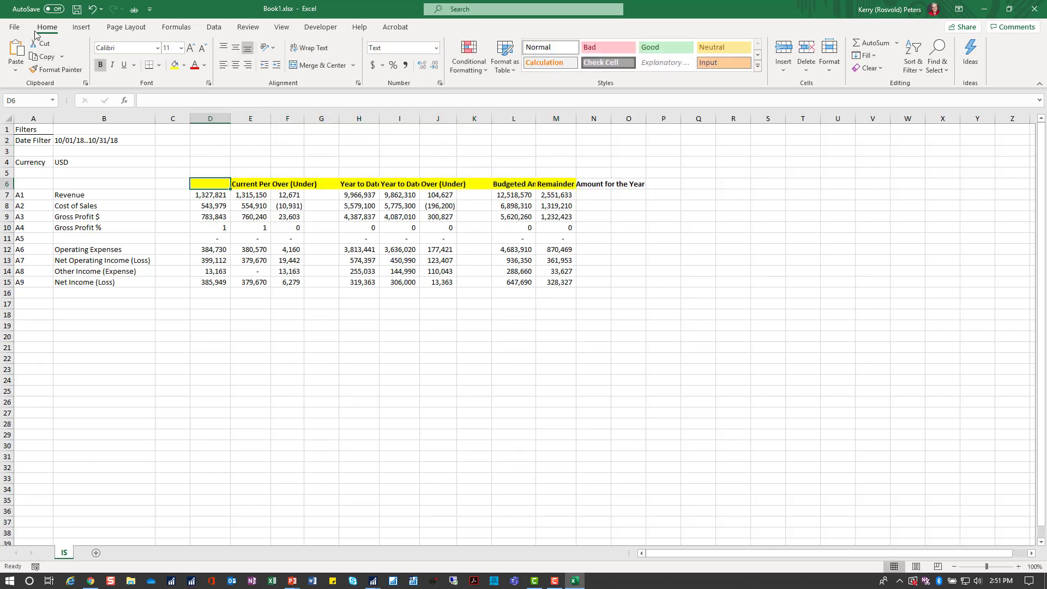
{"action": "left_click", "coordinate": [91, 9]}
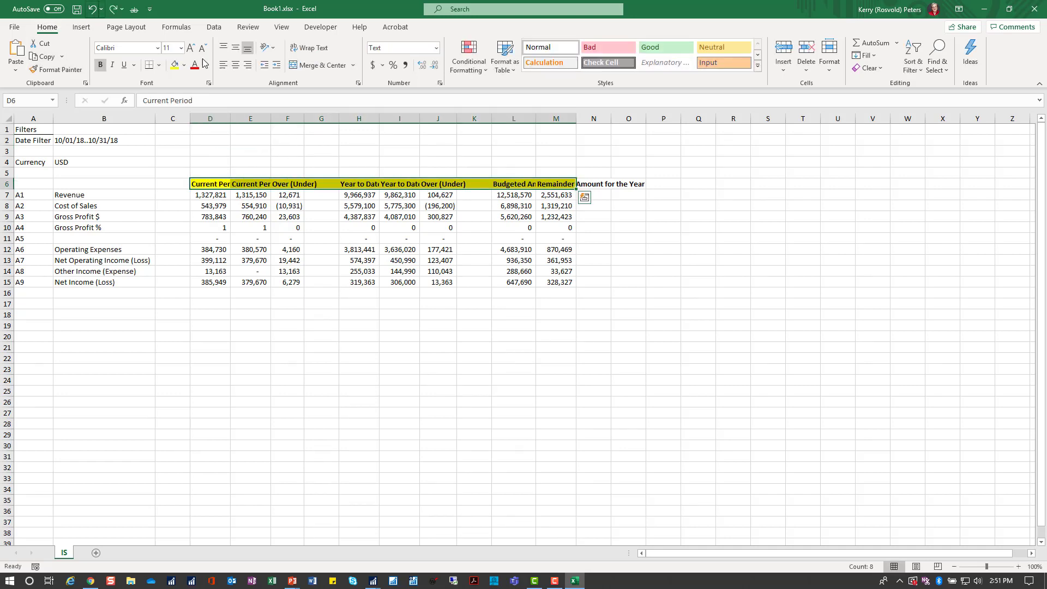
Step: Wrap the header text in D6:M6 and center it horizontally
{"action": "left_click", "coordinate": [306, 47]}
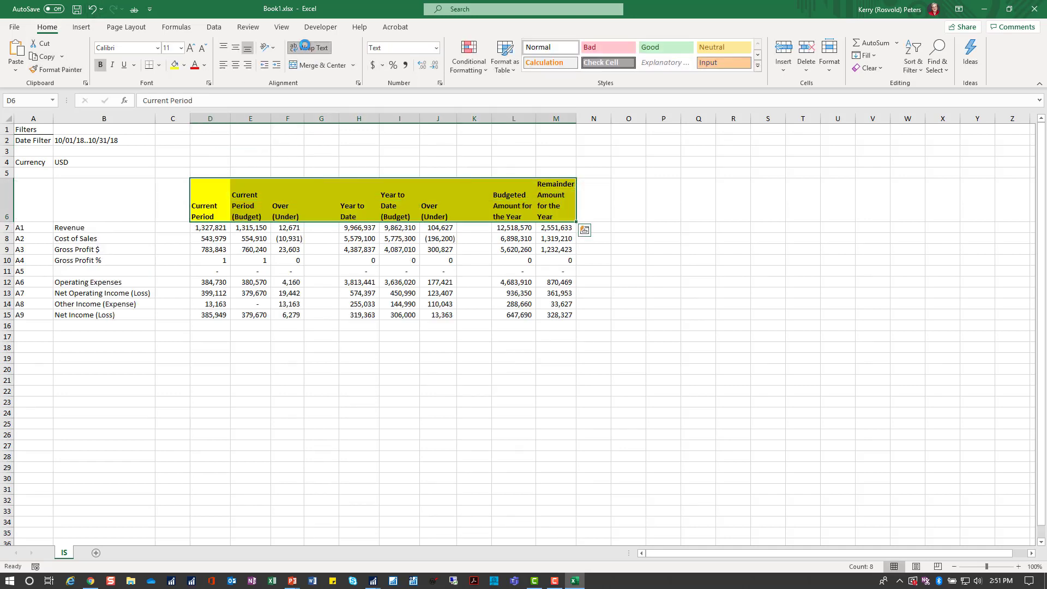
{"action": "left_click", "coordinate": [235, 65]}
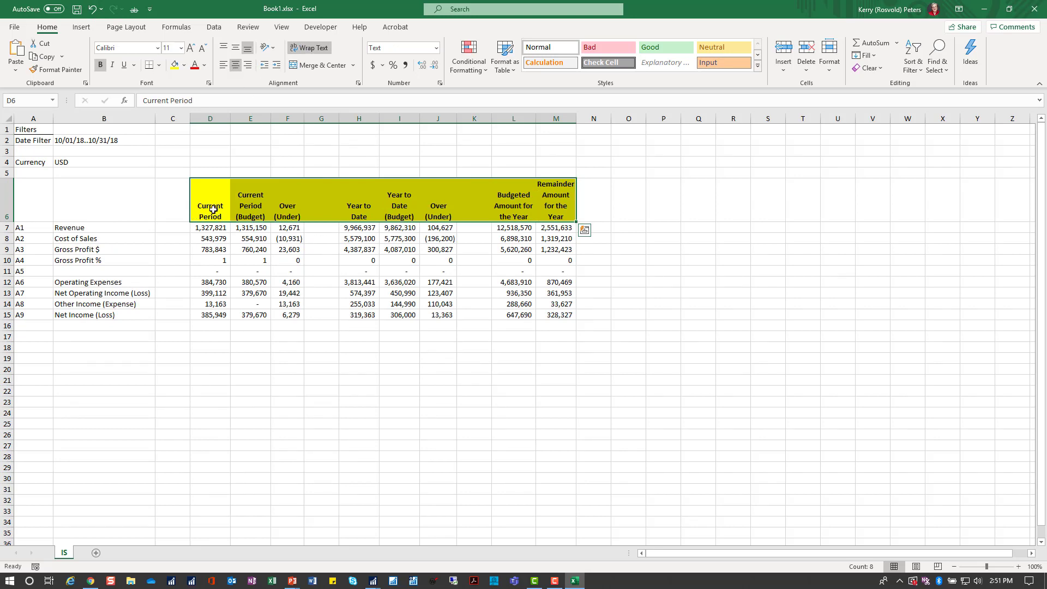
Step: Add outside borders around each of the header groups D6:F6, H6:J6 and L6:M6
{"action": "left_click_drag", "start_coordinate": [213, 209], "coordinate": [288, 207]}
{"action": "left_click_drag", "start_coordinate": [355, 207], "coordinate": [438, 207], "text": "ctrl"}
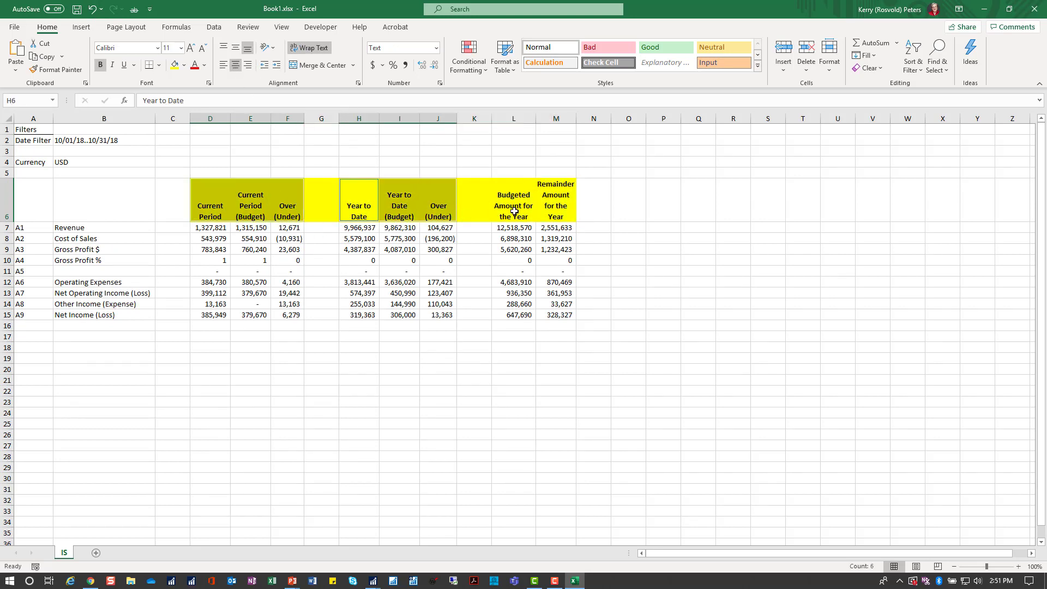
{"action": "left_click_drag", "start_coordinate": [514, 211], "coordinate": [549, 212], "text": "ctrl"}
{"action": "left_click", "coordinate": [160, 65]}
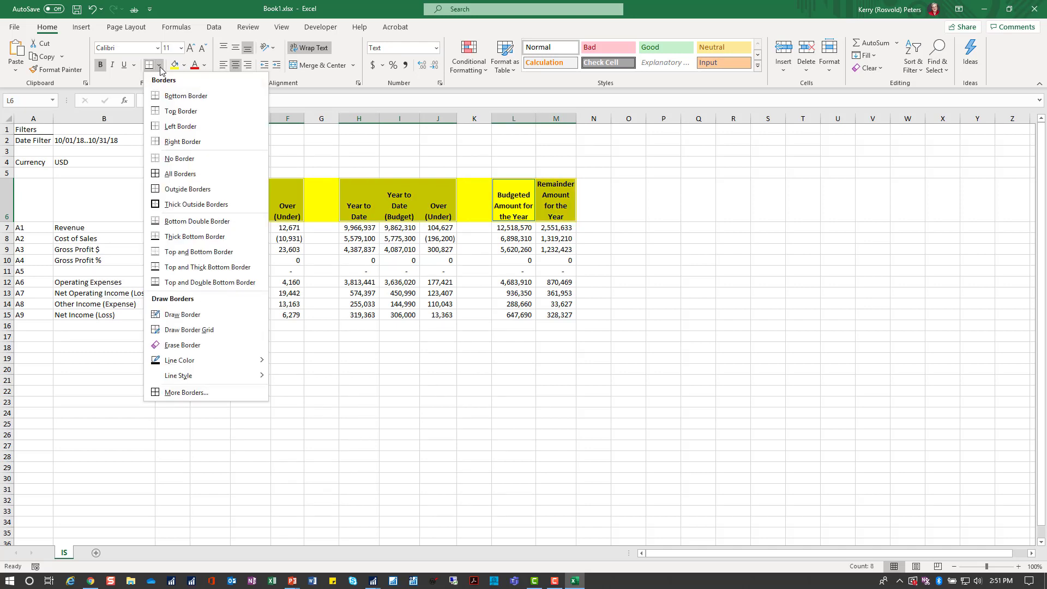
{"action": "left_click", "coordinate": [183, 189]}
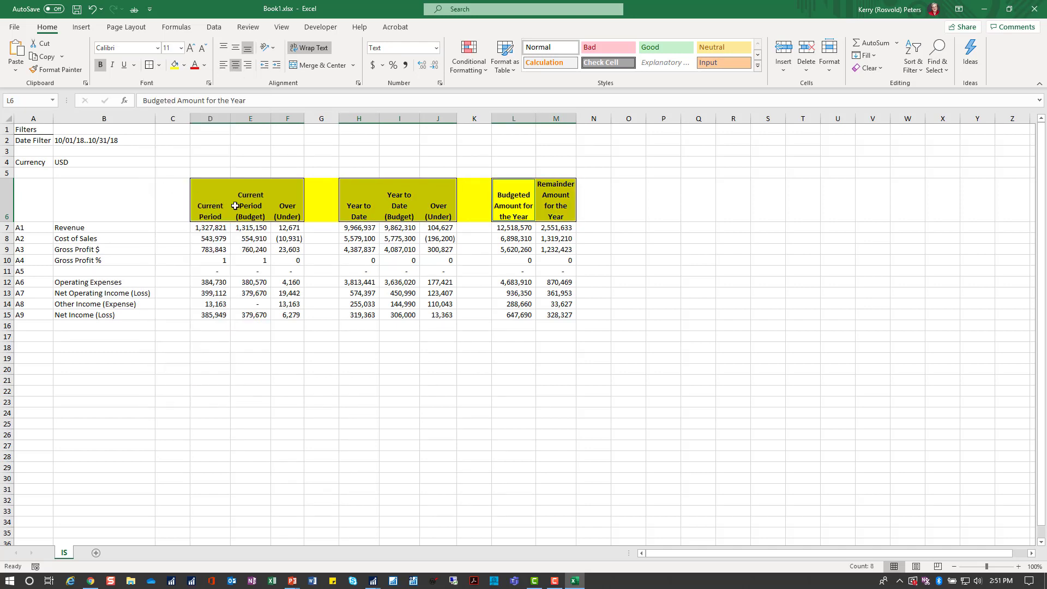
Step: Remove the yellow fill from the spacer header cells G6 and K6
{"action": "left_click", "coordinate": [320, 203]}
{"action": "left_click", "coordinate": [478, 201], "text": "ctrl"}
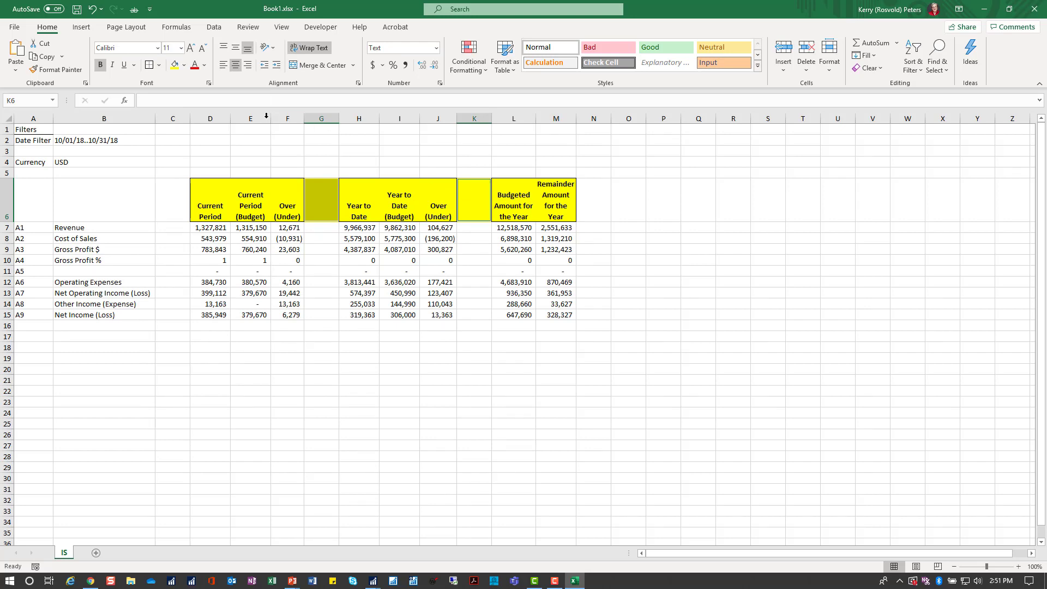
{"action": "left_click", "coordinate": [183, 65]}
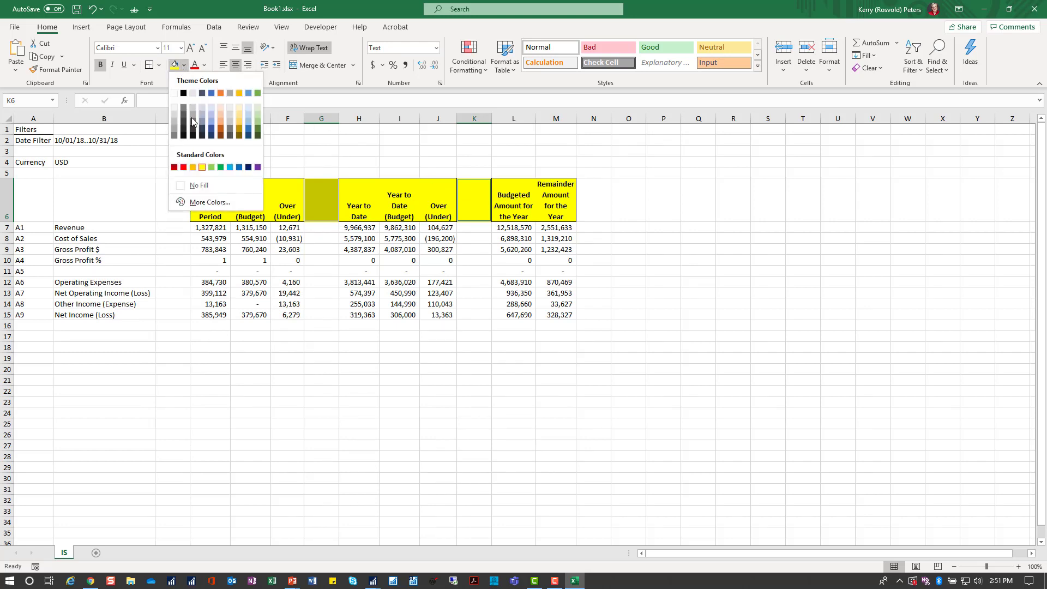
{"action": "left_click", "coordinate": [199, 186]}
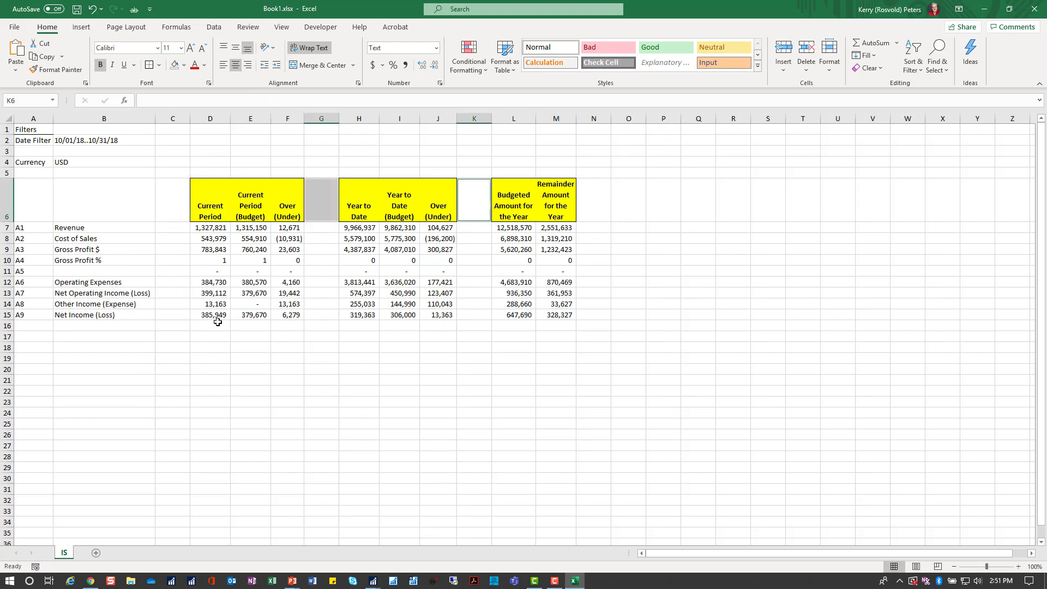
Step: Format the Gross Profit % figures in D10:M10 as percentages and clear the contents of D11:M11
{"action": "left_click_drag", "start_coordinate": [221, 260], "coordinate": [539, 260]}
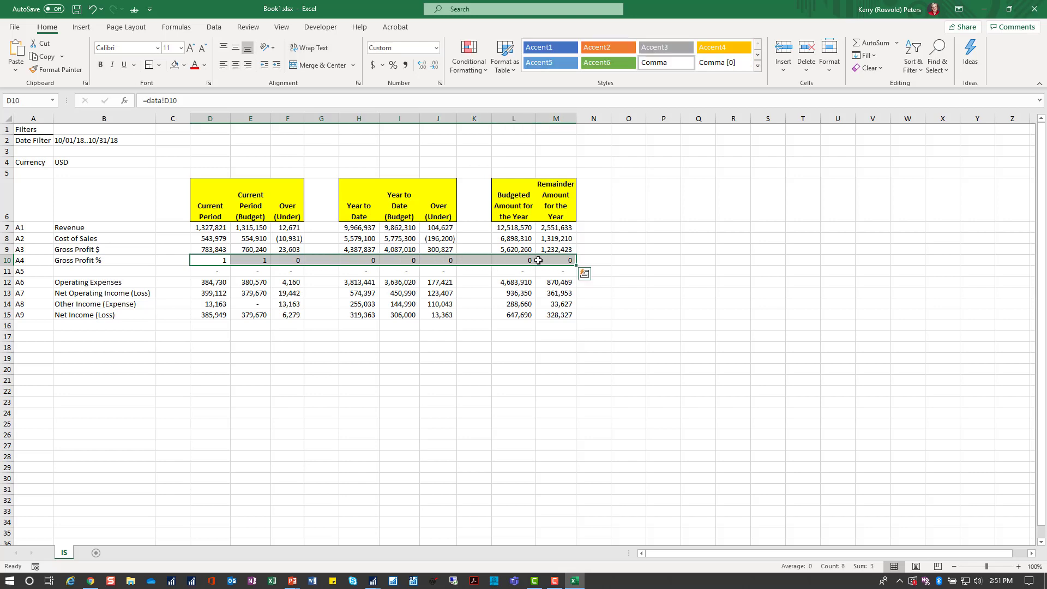
{"action": "left_click", "coordinate": [393, 65]}
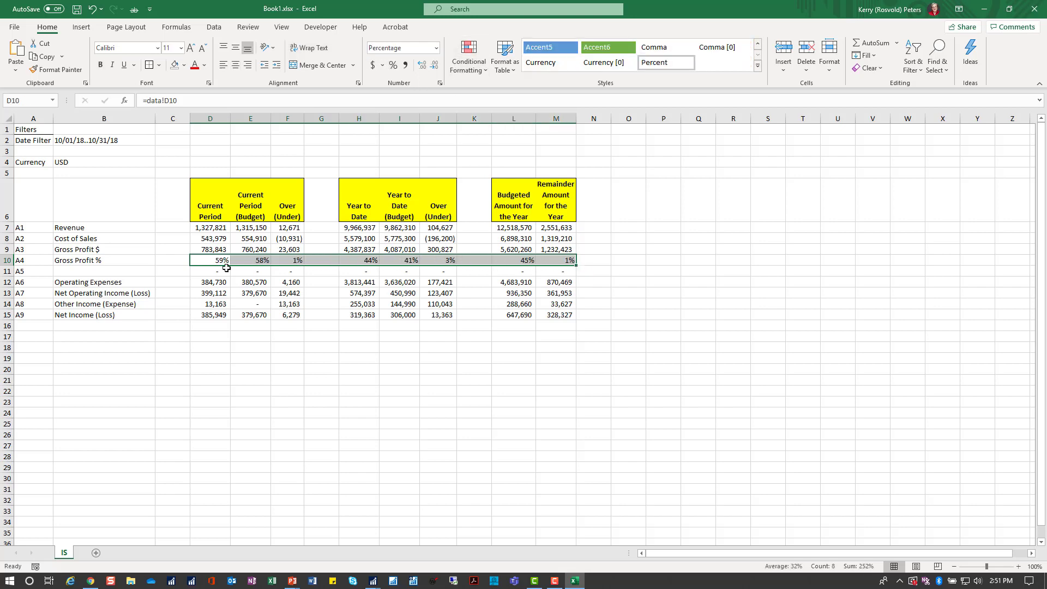
{"action": "left_click_drag", "start_coordinate": [227, 268], "coordinate": [547, 274]}
{"action": "key", "text": "Delete"}
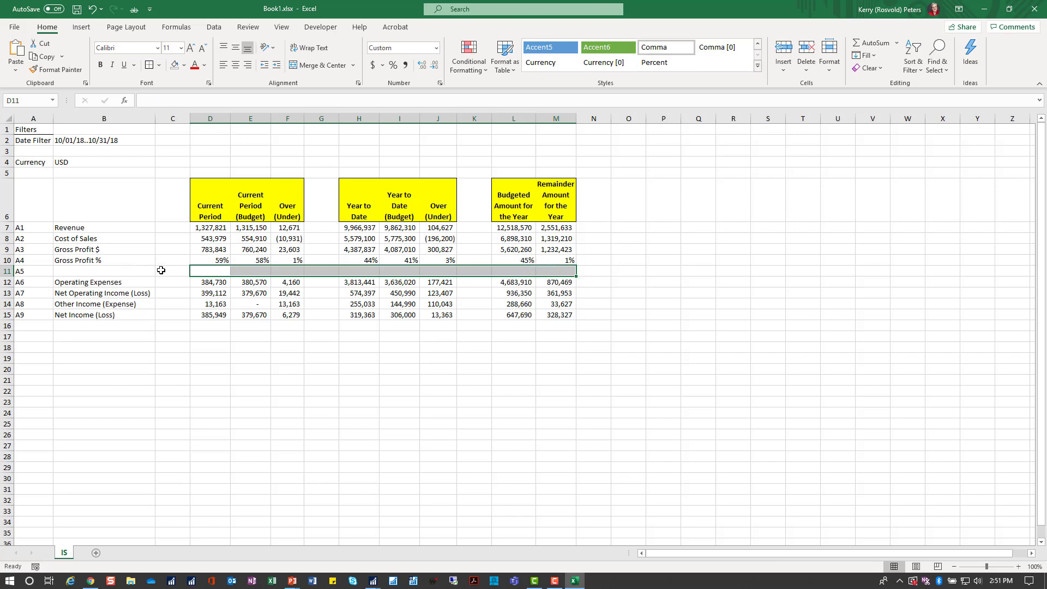
Step: Hide column A with the row numbers and enter the title "Income Statement" in B1
{"action": "left_click", "coordinate": [33, 116]}
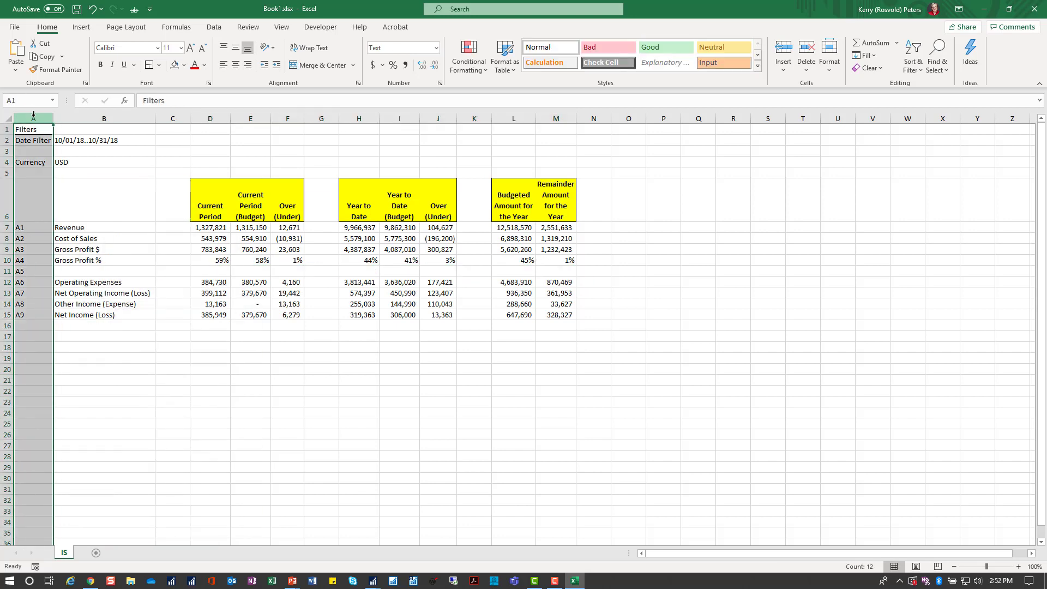
{"action": "right_click", "coordinate": [33, 114]}
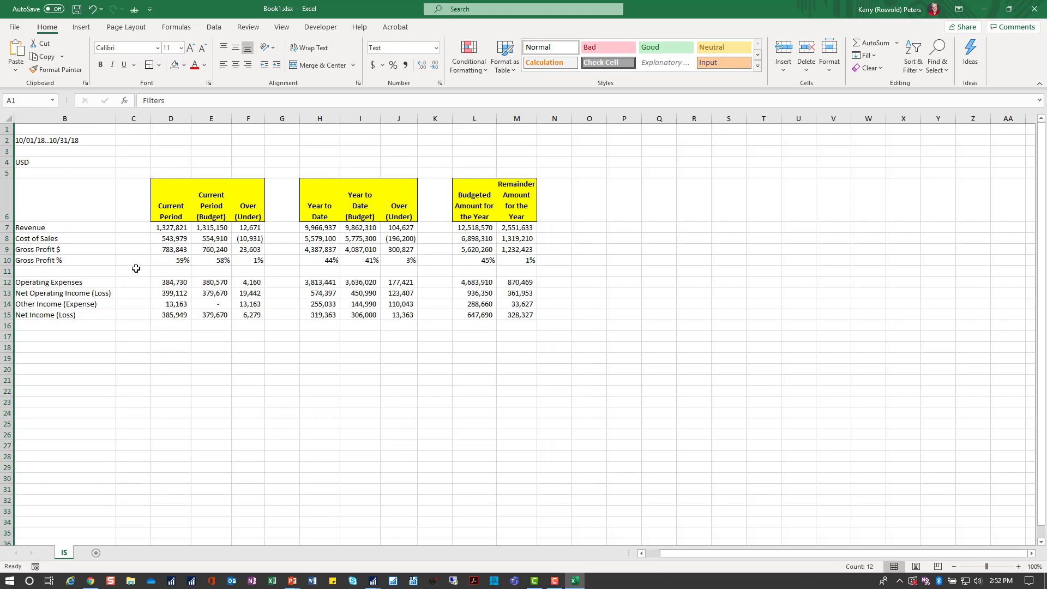
{"action": "left_click", "coordinate": [87, 130]}
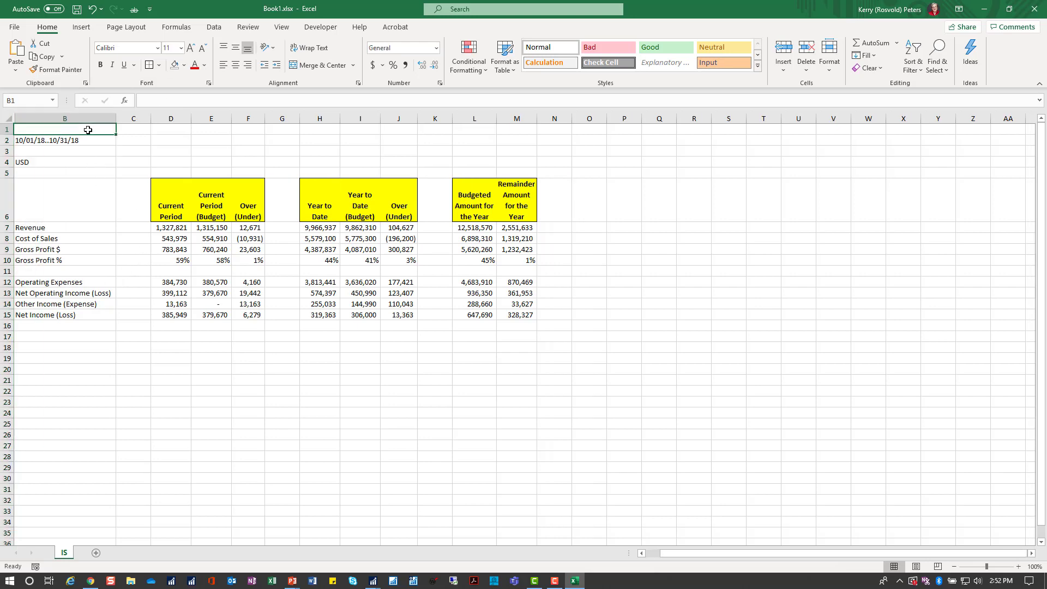
{"action": "type", "text": "Incoem"}
{"action": "key", "text": "BackSpace"}
{"action": "key", "text": "BackSpace"}
{"action": "key", "text": "BackSpace"}
{"action": "key", "text": "BackSpace"}
{"action": "key", "text": "BackSpace"}
{"action": "key", "text": "BackSpace"}
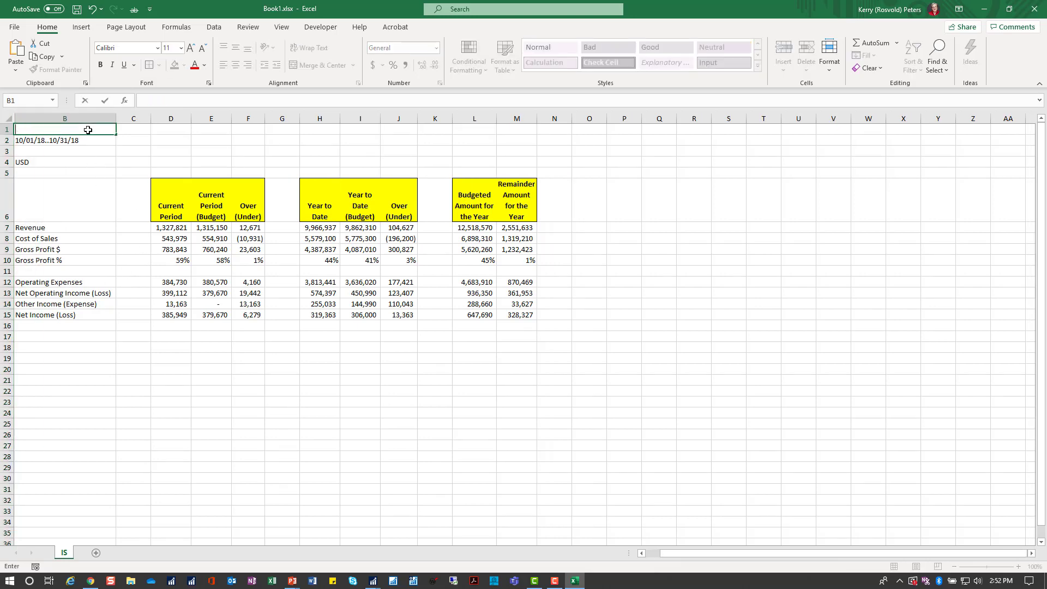
{"action": "type", "text": "Income Statement"}
{"action": "left_click", "coordinate": [82, 143]}
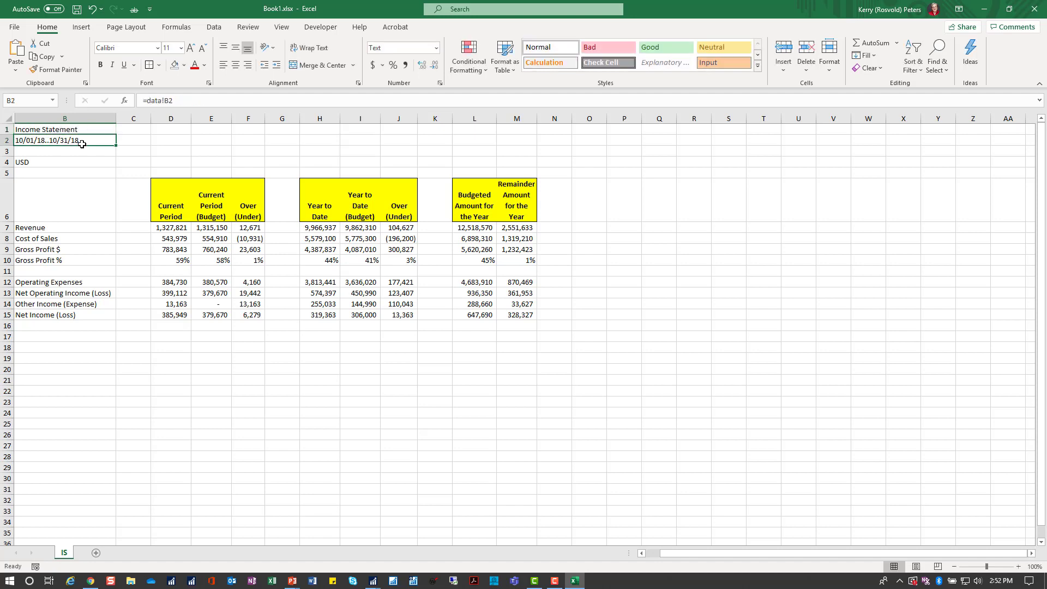
Step: Insert a new row above the title and enter the company name "Lemonade Stand, Inc." in B1
{"action": "left_click", "coordinate": [9, 127]}
{"action": "right_click", "coordinate": [8, 126]}
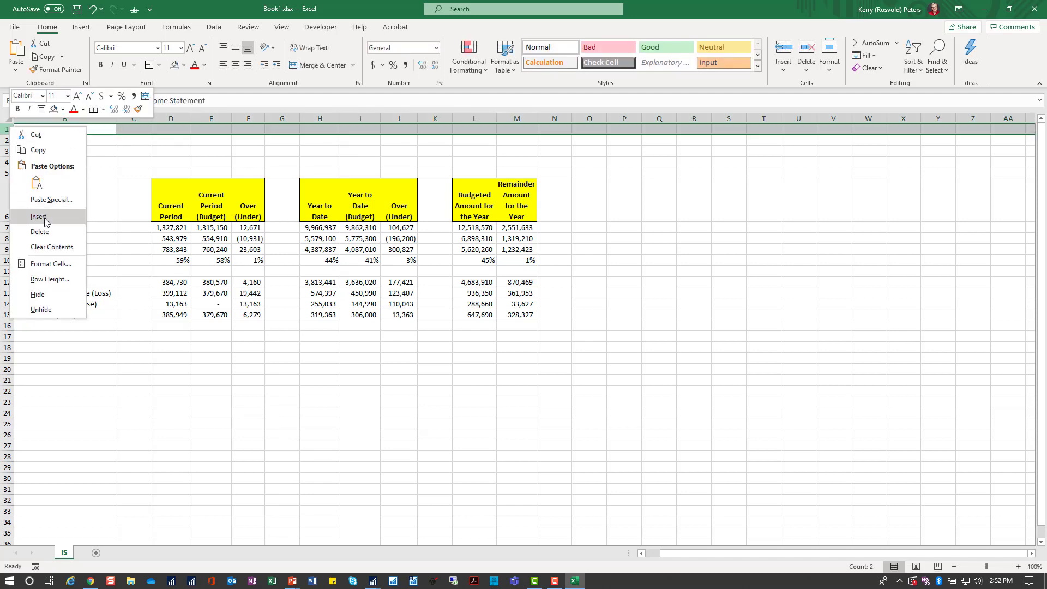
{"action": "left_click", "coordinate": [36, 214]}
{"action": "left_click", "coordinate": [70, 130]}
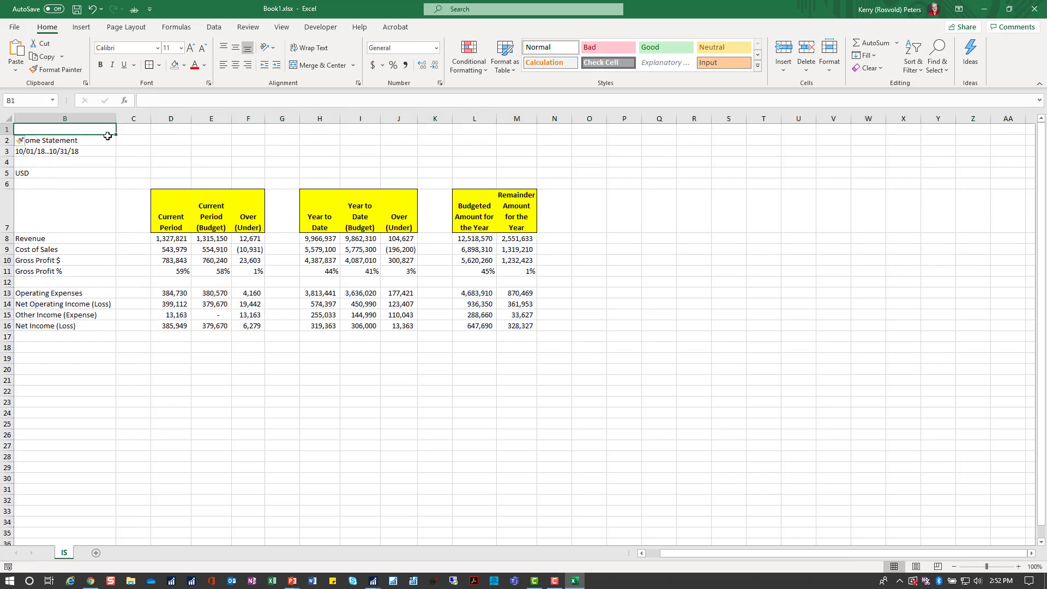
{"action": "type", "text": "Lemonade"}
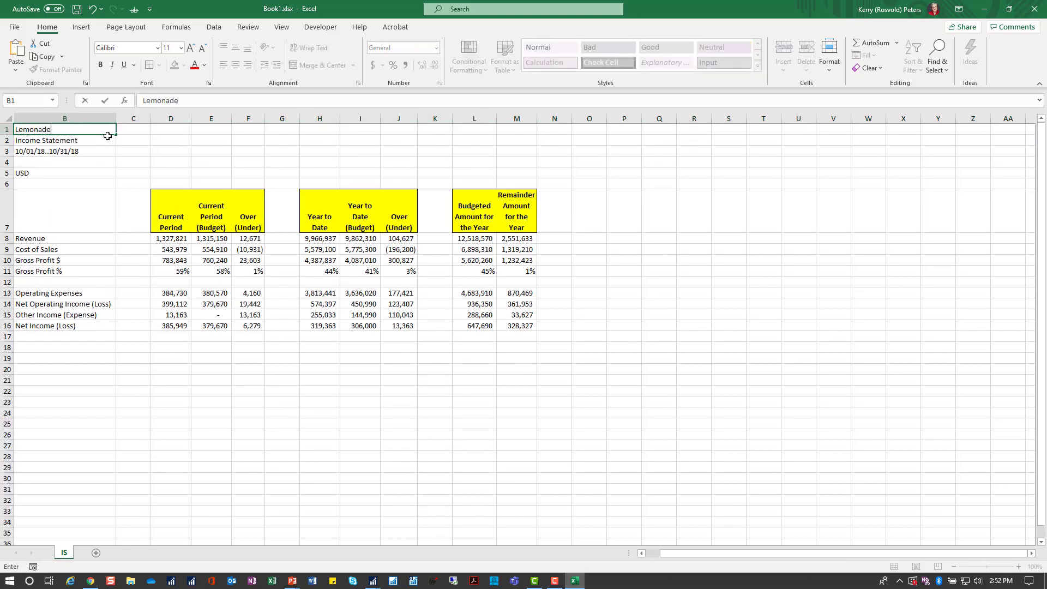
{"action": "type", "text": " Stand, Inc."}
{"action": "key", "text": "Return"}
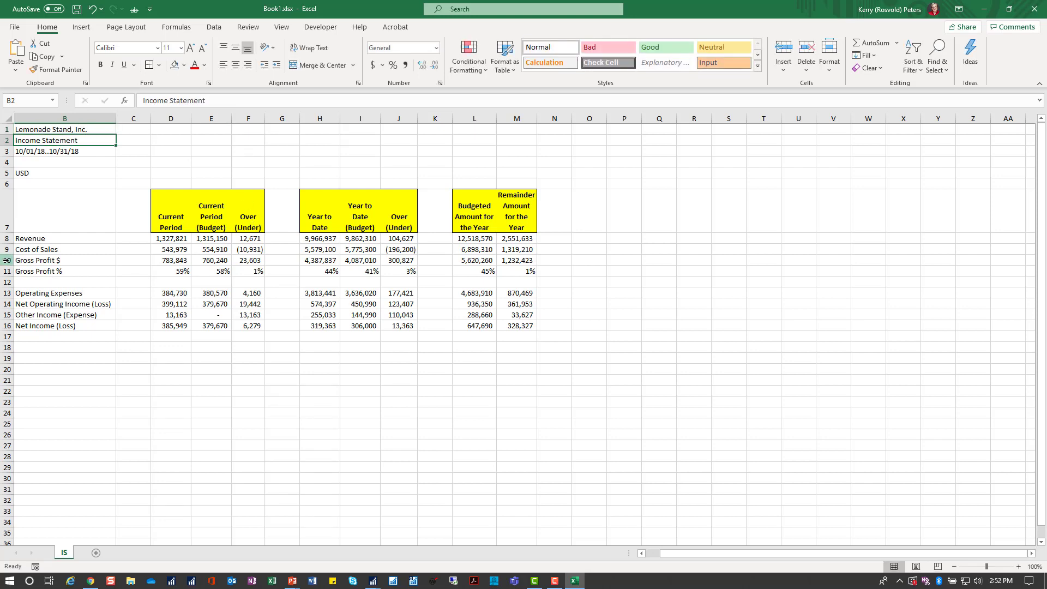
Step: Make the Gross Profit $, Gross Profit %, Net Operating Income (Loss) and Net Income (Loss) rows bold
{"action": "left_click_drag", "start_coordinate": [7, 260], "coordinate": [7, 271]}
{"action": "key", "text": "ctrl+b"}
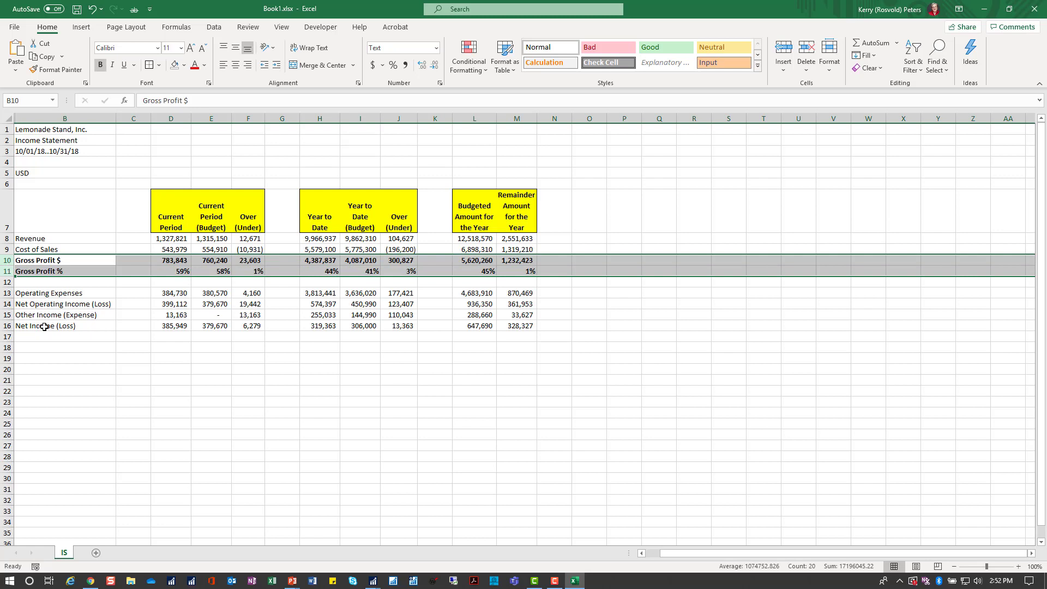
{"action": "left_click", "coordinate": [7, 304]}
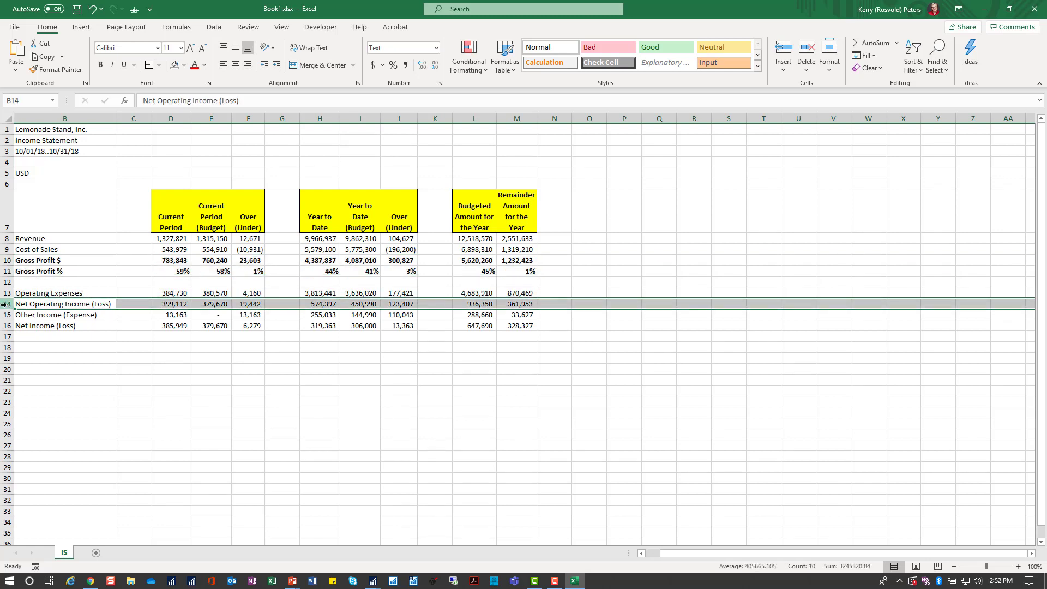
{"action": "key", "text": "ctrl+b"}
{"action": "left_click", "coordinate": [7, 325]}
{"action": "key", "text": "ctrl+b"}
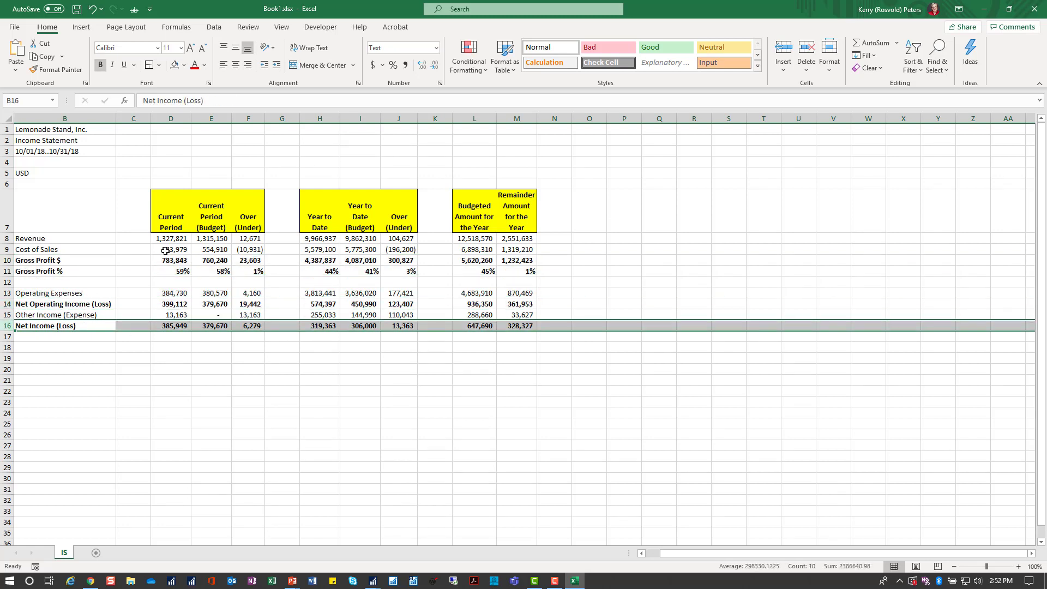
Step: Add bottom borders to the Cost of Sales, Operating Expenses and Other Income (Expense) figures in columns D:F, H:J and L:M
{"action": "left_click_drag", "start_coordinate": [165, 251], "coordinate": [245, 251]}
{"action": "left_click_drag", "start_coordinate": [320, 251], "coordinate": [513, 249]}
{"action": "left_click_drag", "start_coordinate": [180, 295], "coordinate": [251, 296]}
{"action": "left_click_drag", "start_coordinate": [321, 295], "coordinate": [401, 296]}
{"action": "left_click", "coordinate": [484, 294], "text": "ctrl"}
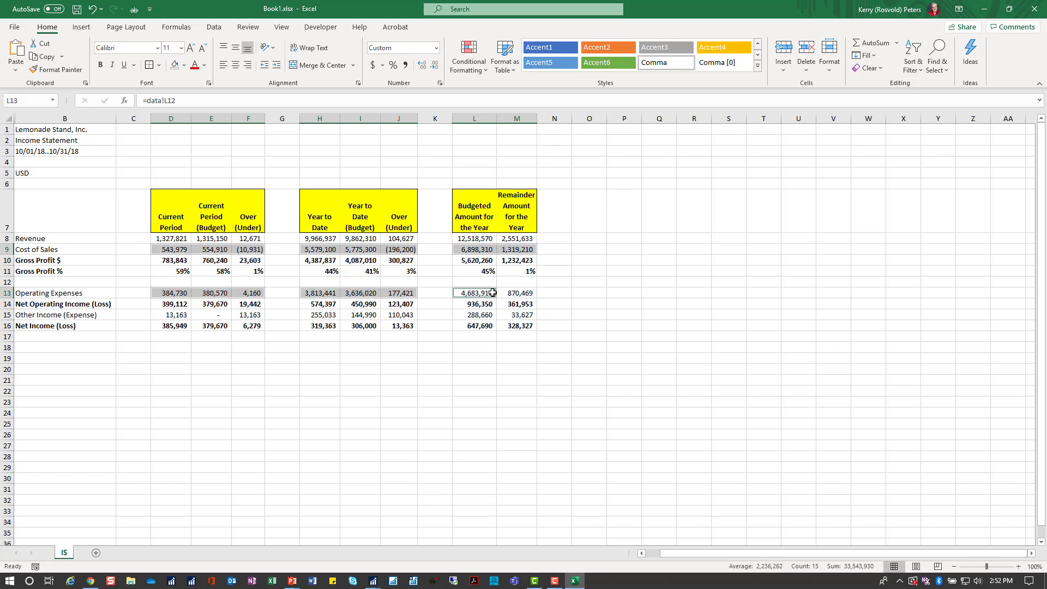
{"action": "left_click_drag", "start_coordinate": [492, 293], "coordinate": [518, 293]}
{"action": "left_click_drag", "start_coordinate": [183, 316], "coordinate": [244, 312]}
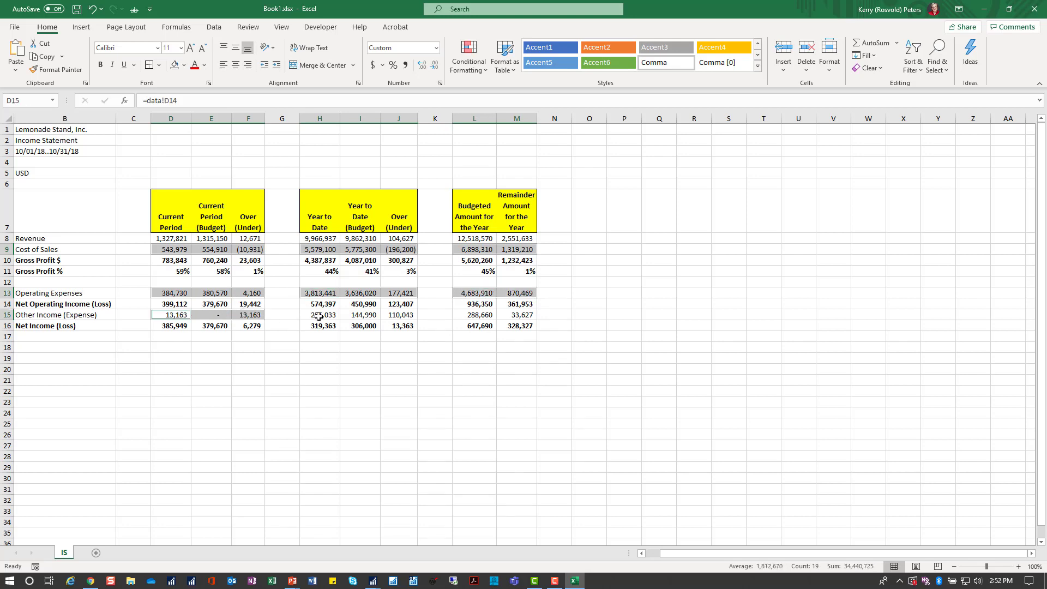
{"action": "left_click_drag", "start_coordinate": [319, 316], "coordinate": [390, 315]}
{"action": "left_click_drag", "start_coordinate": [469, 316], "coordinate": [516, 315]}
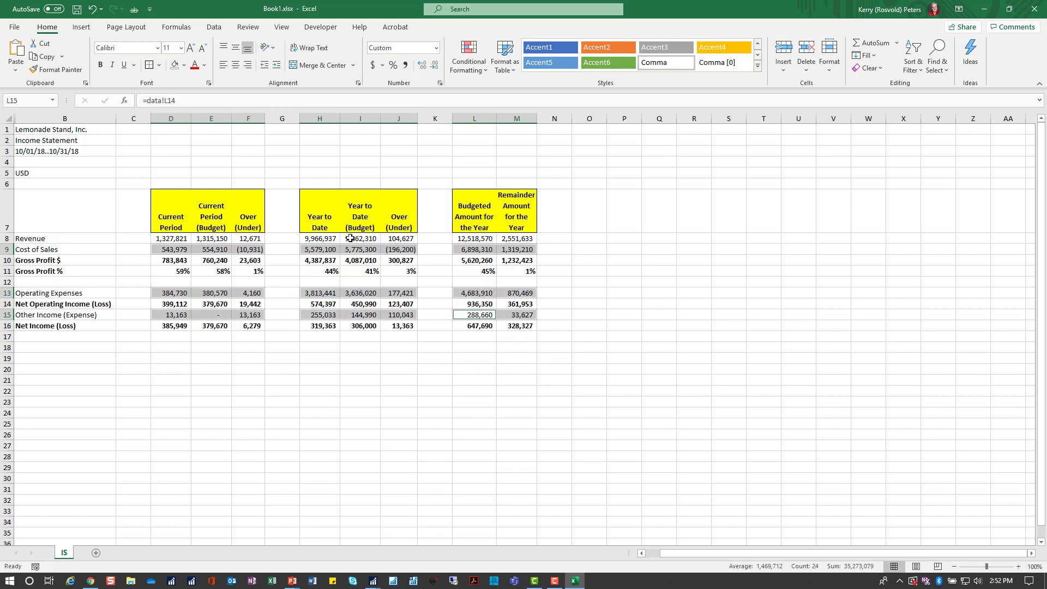
{"action": "left_click", "coordinate": [158, 65]}
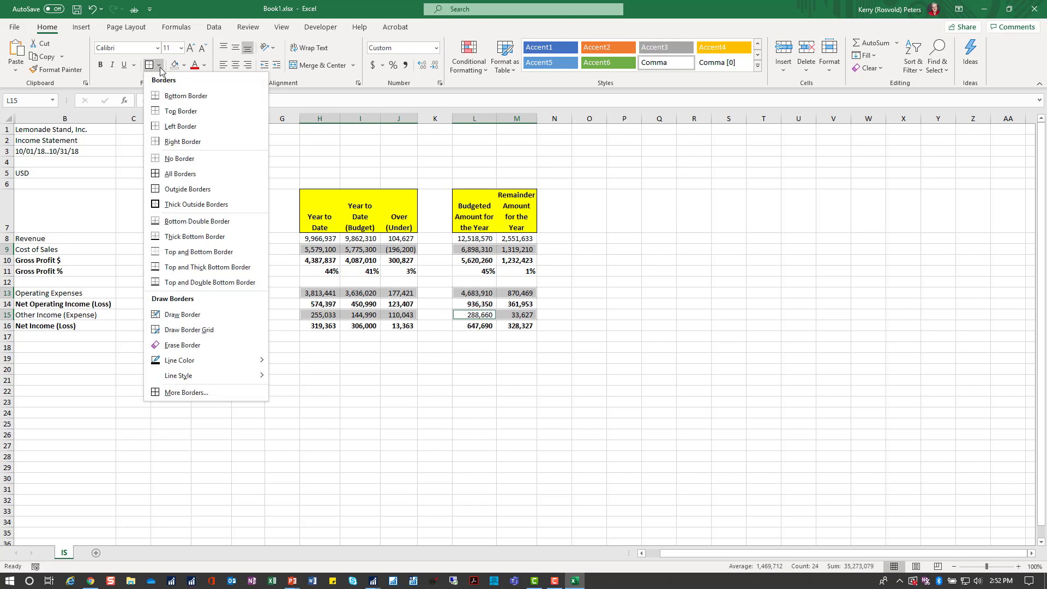
{"action": "left_click", "coordinate": [161, 97]}
{"action": "left_click", "coordinate": [193, 130]}
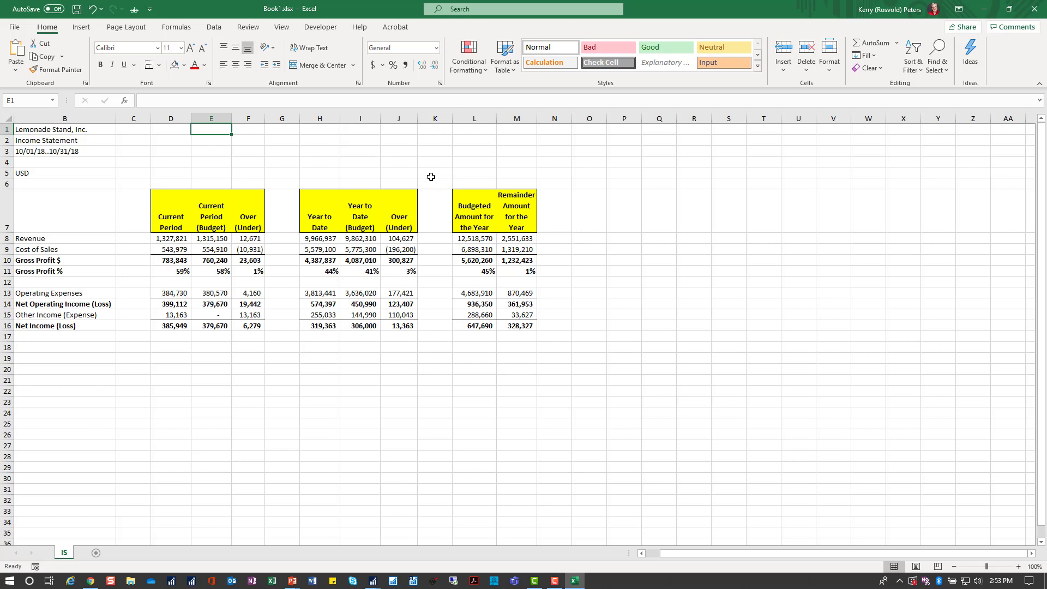
Step: Save the Book1.xlsx workbook and close it
{"action": "key", "text": "ctrl+s"}
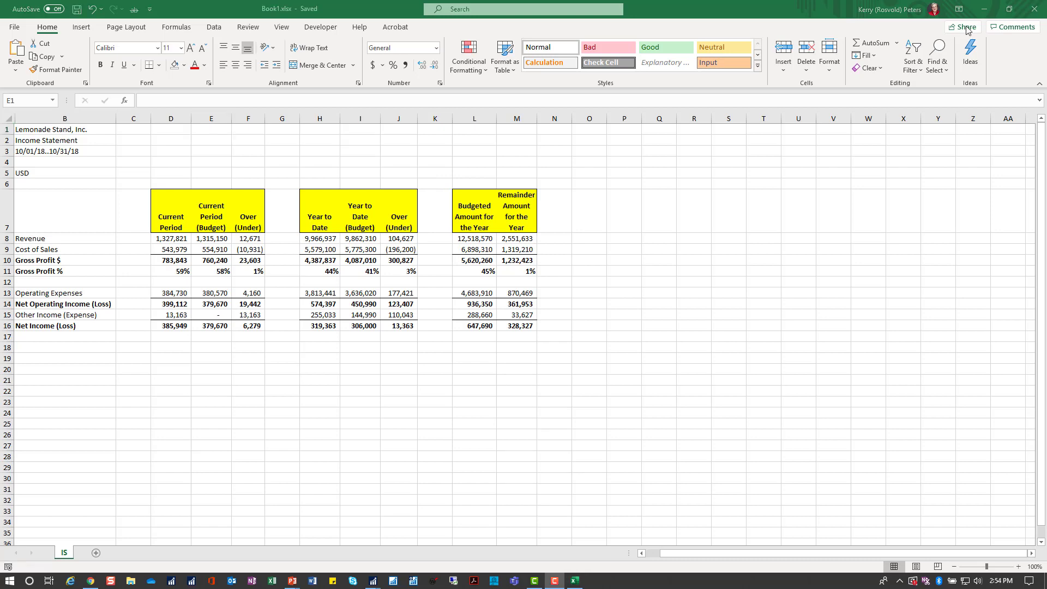
{"action": "left_click", "coordinate": [1027, 17]}
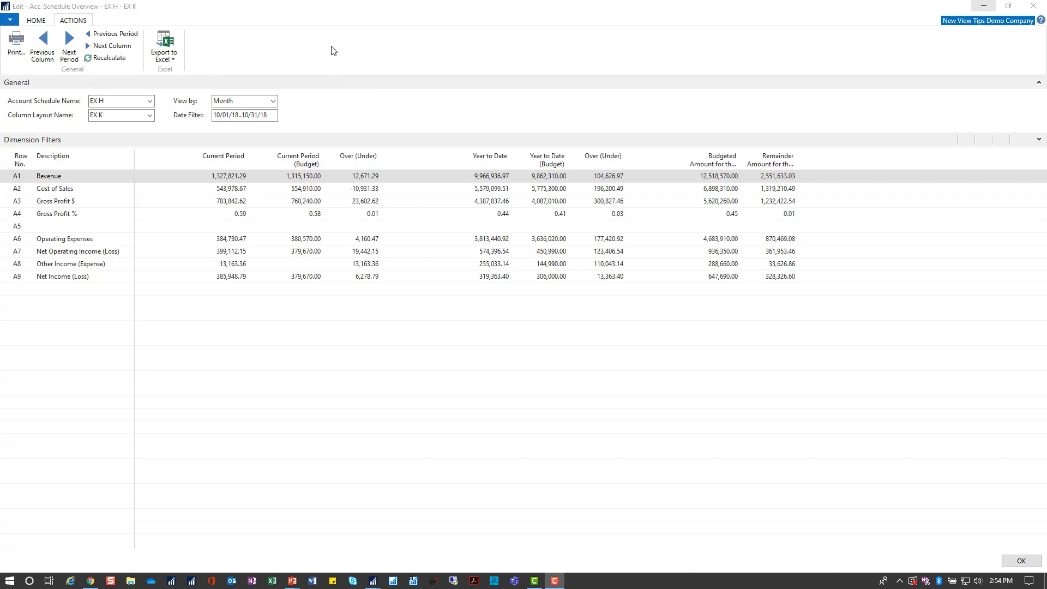
Step: In Dynamics NAV, advance the account schedule to 11/01/18..11/30/18 and export it to Book1.xlsx's data sheet, overwriting the existing file
{"action": "left_click", "coordinate": [69, 45]}
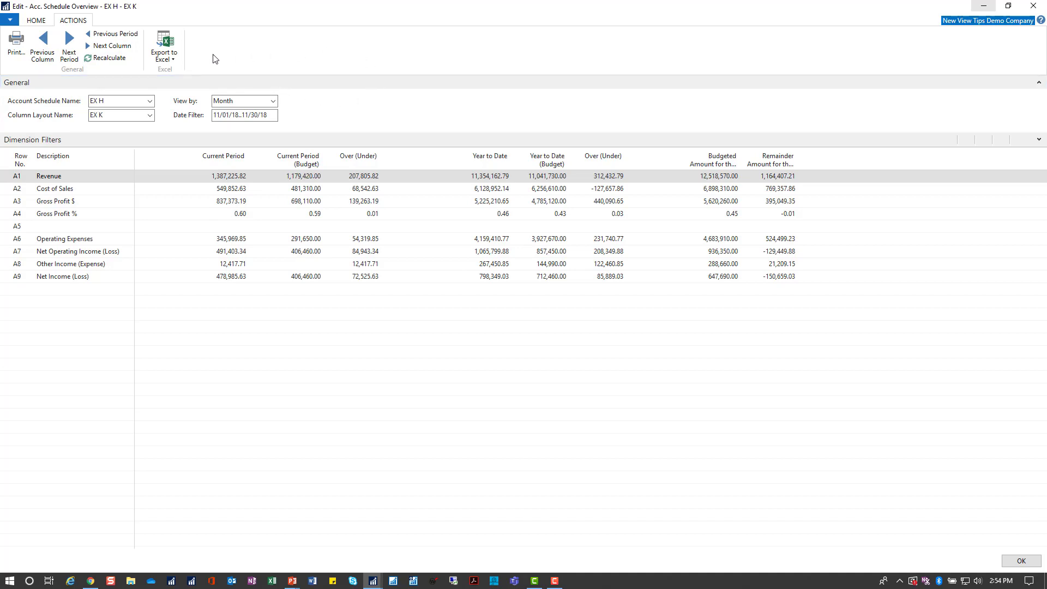
{"action": "left_click", "coordinate": [175, 58]}
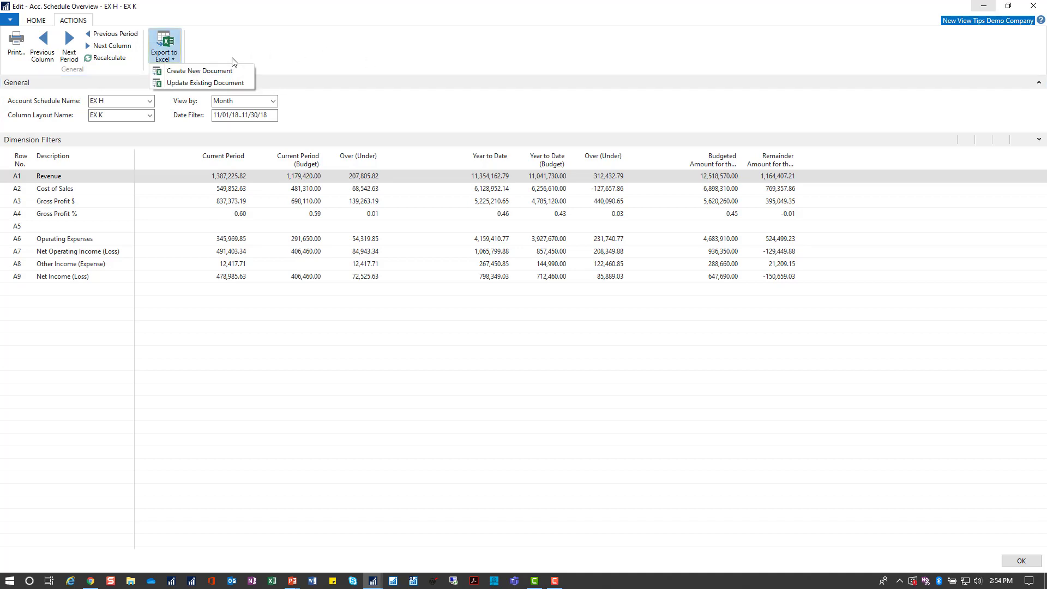
{"action": "left_click", "coordinate": [212, 83]}
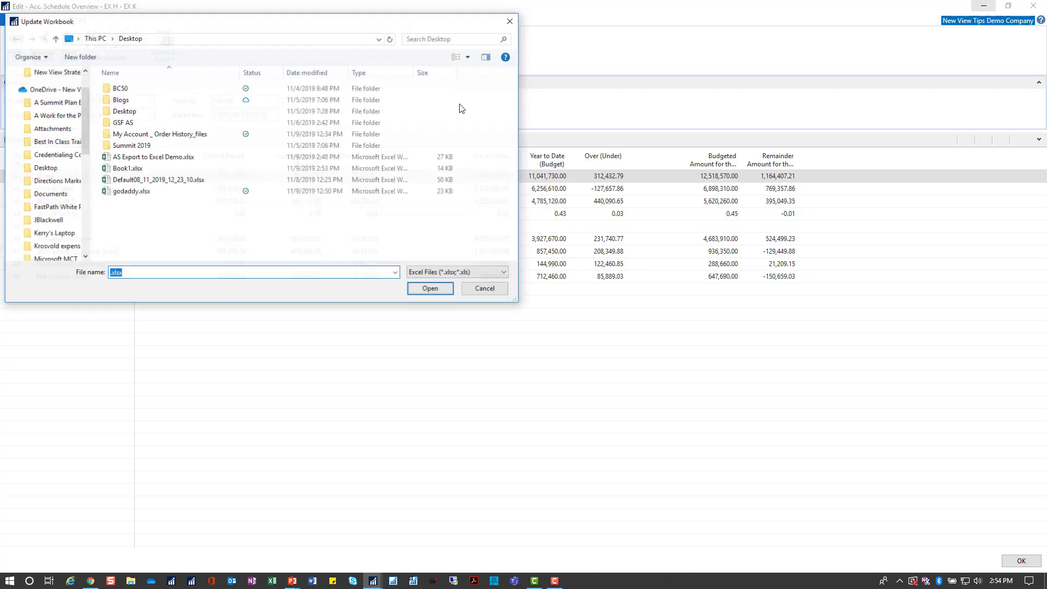
{"action": "left_click", "coordinate": [139, 170]}
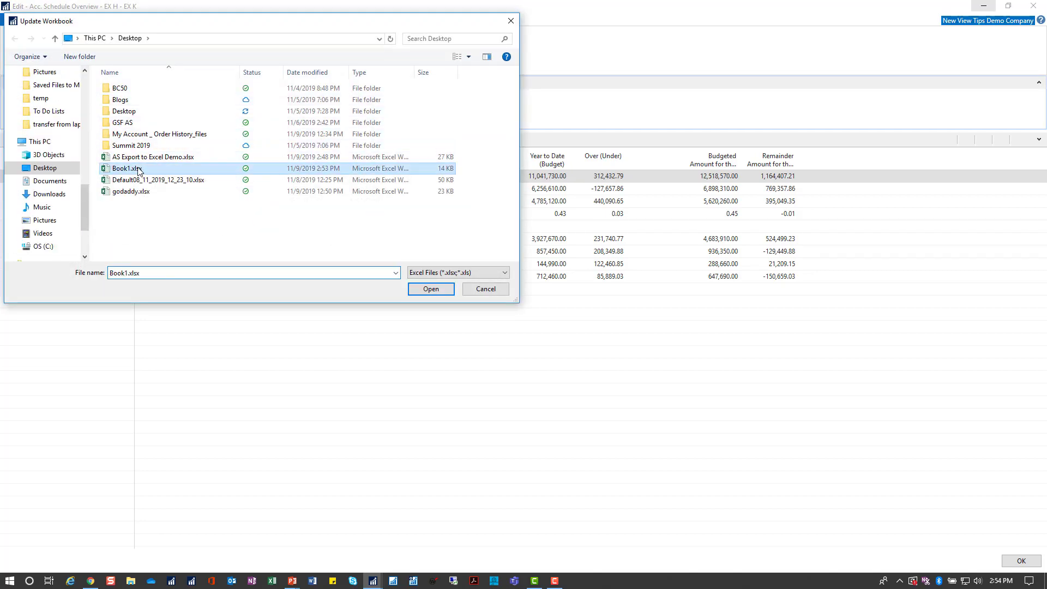
{"action": "left_click", "coordinate": [430, 289]}
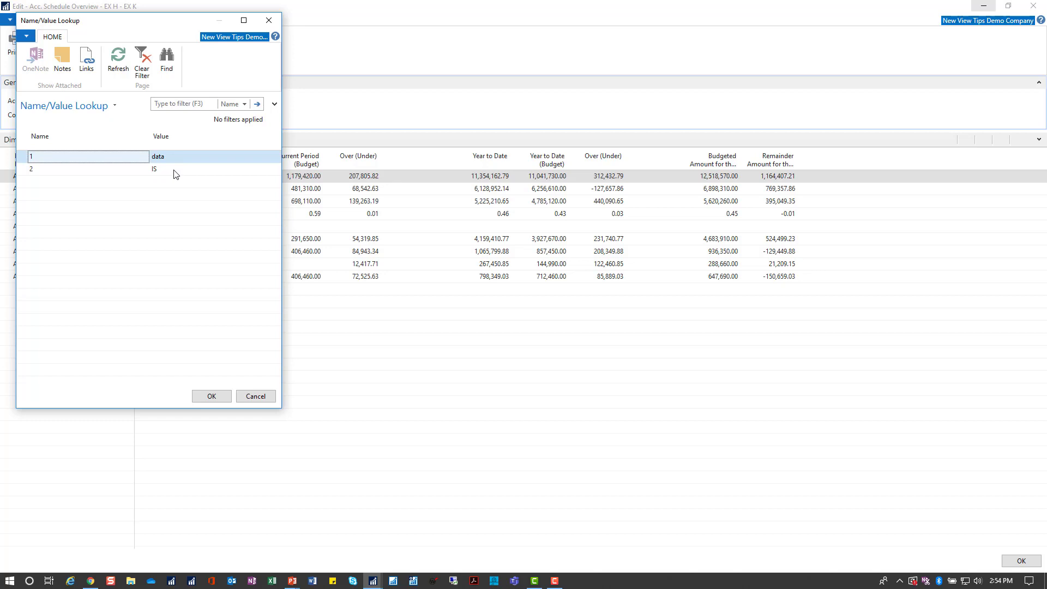
{"action": "left_click", "coordinate": [212, 397]}
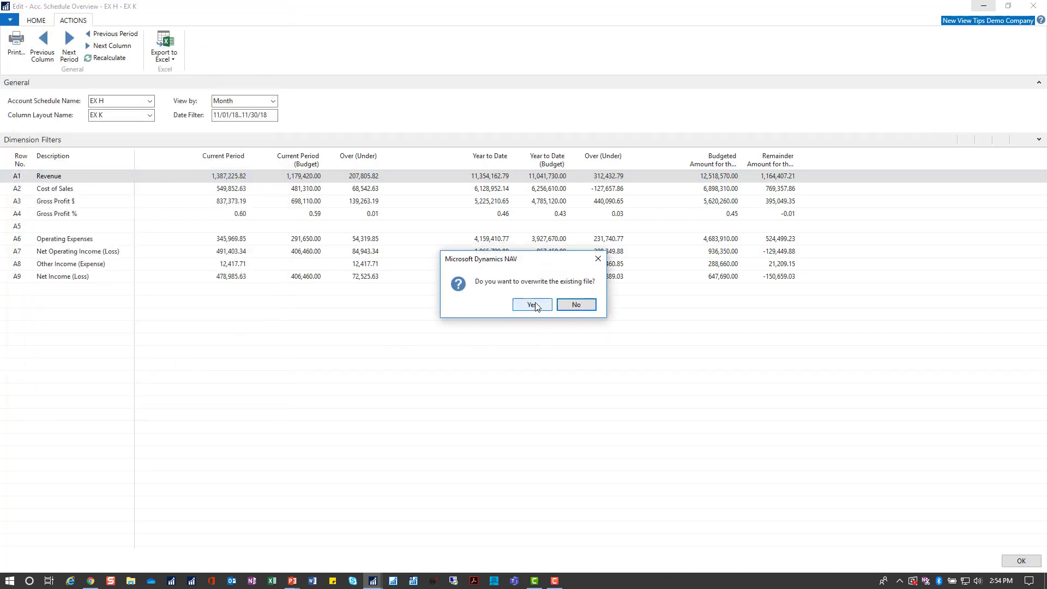
{"action": "left_click", "coordinate": [532, 305]}
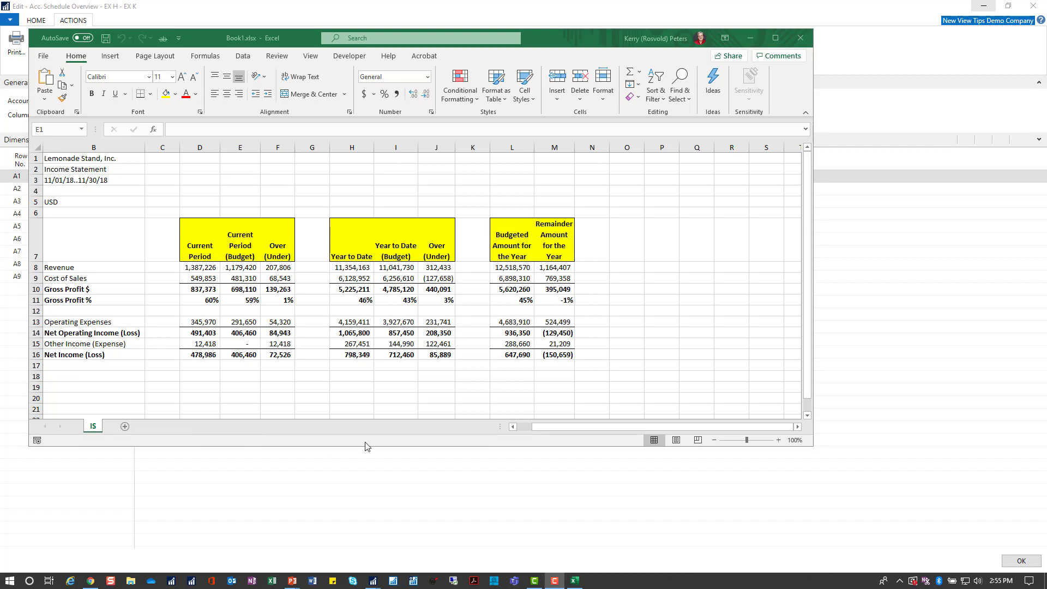
Step: Unhide the data sheet in the updated Book1.xlsx workbook
{"action": "left_click", "coordinate": [99, 429]}
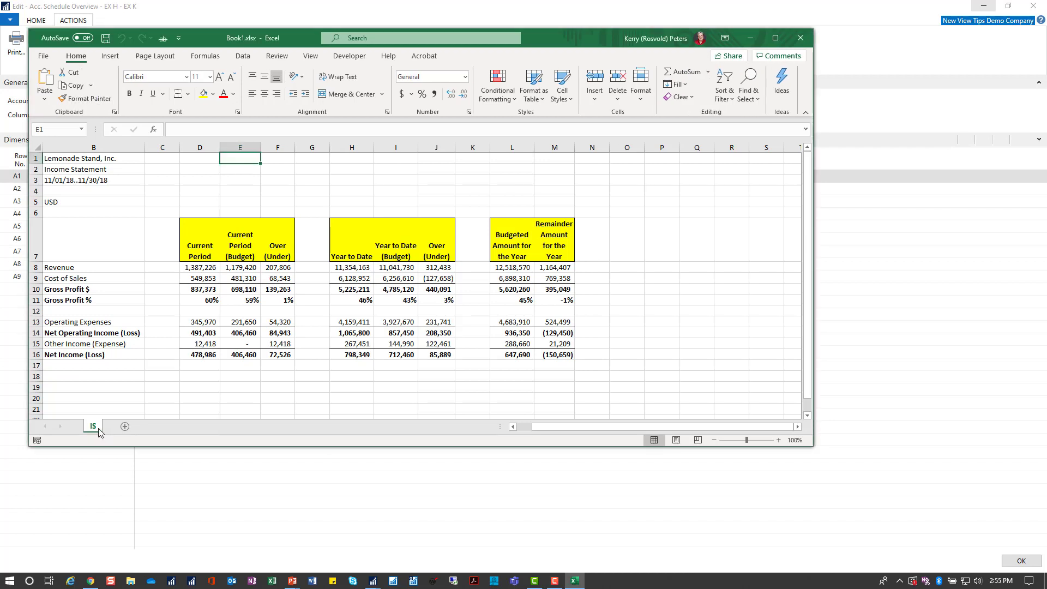
{"action": "right_click", "coordinate": [99, 432]}
{"action": "left_click", "coordinate": [119, 406]}
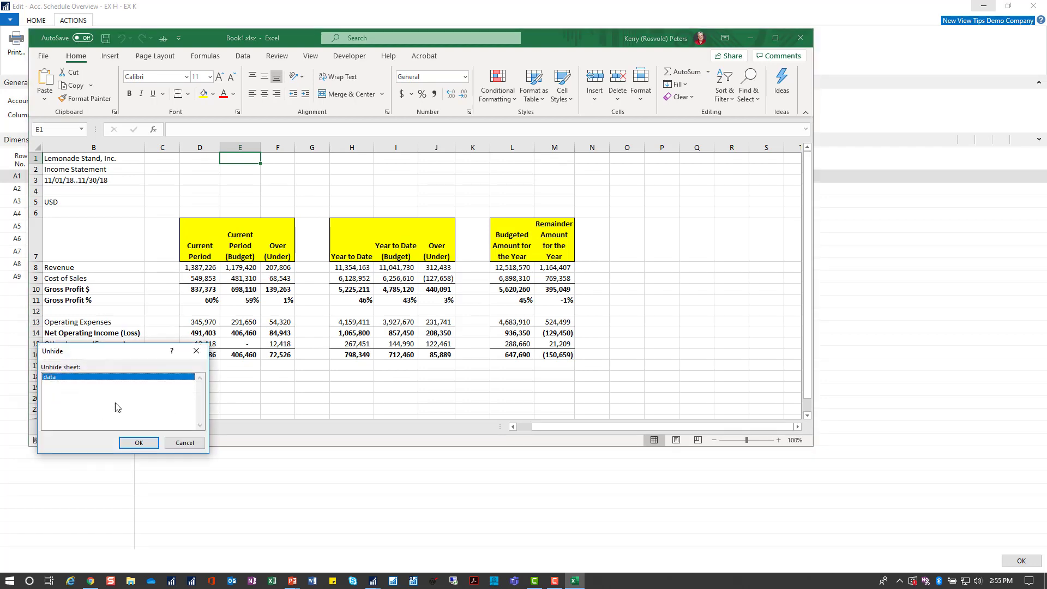
{"action": "left_click", "coordinate": [138, 442]}
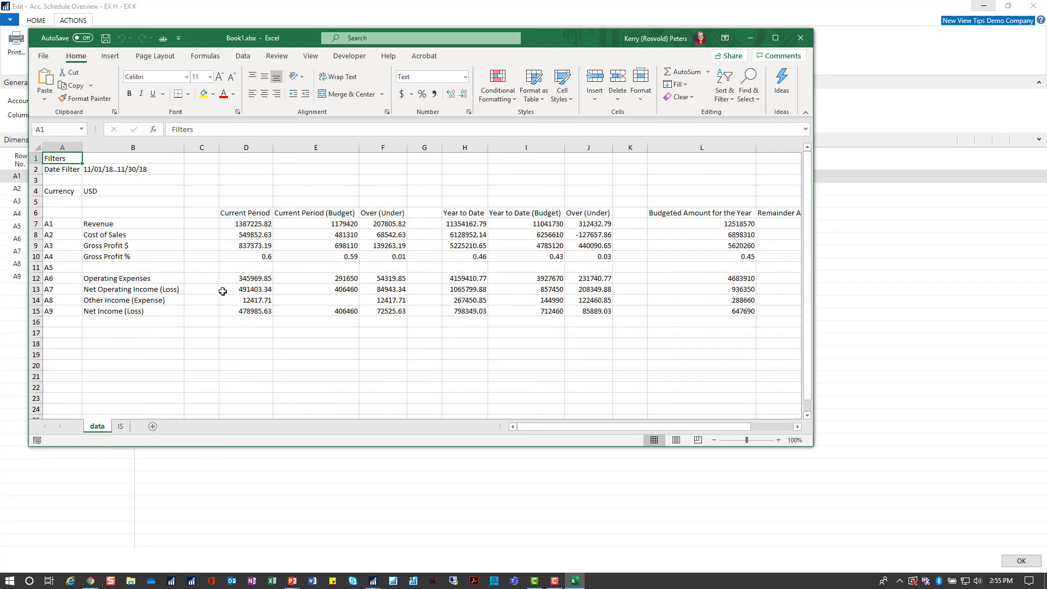